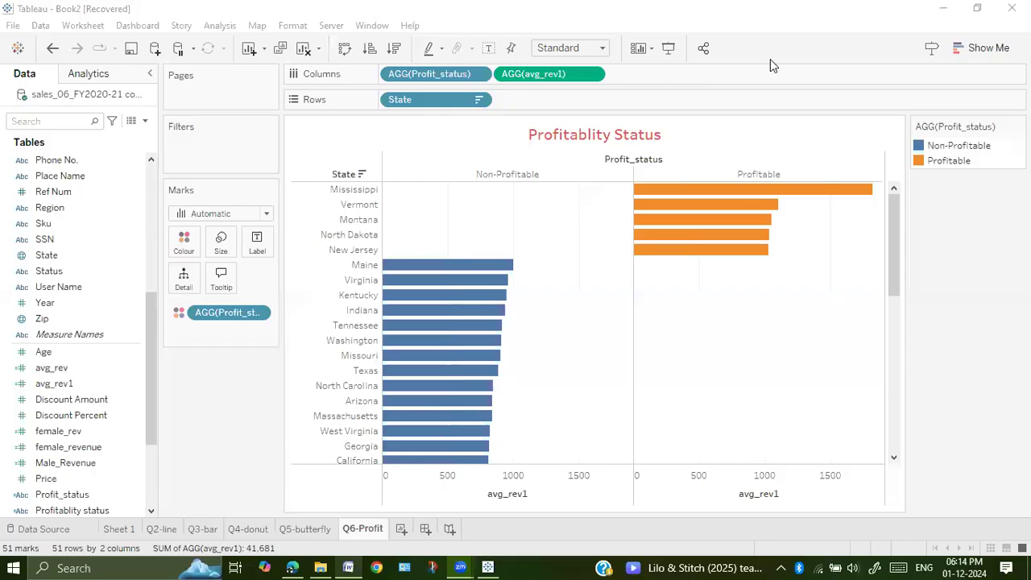
# Highlight the 'Build a dashboard' task in the lab syllabus PDF and return to Tableau
pyautogui.hotkey('alt', 'Tab')
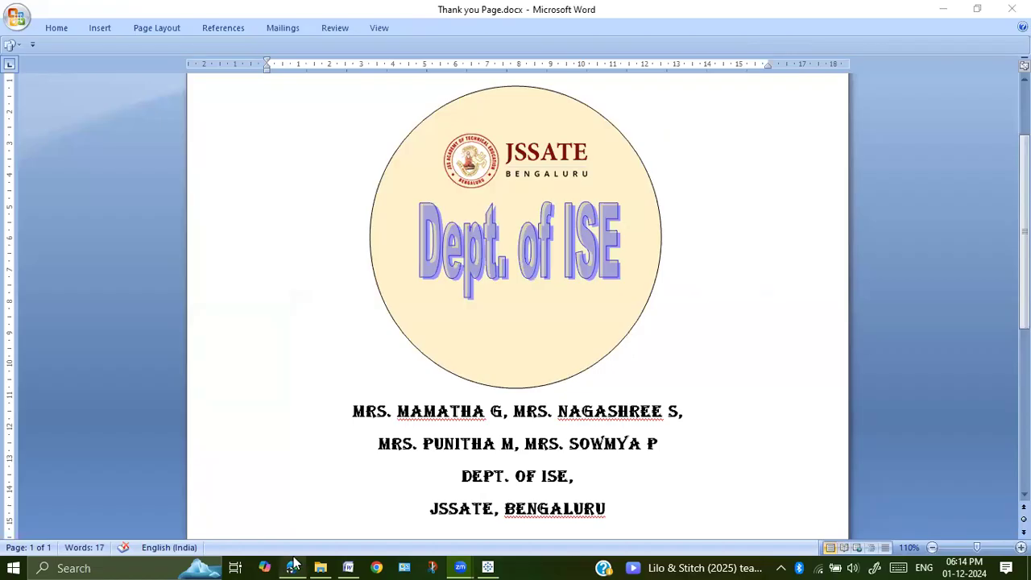
pyautogui.click(293, 567)
pyautogui.click(311, 419)
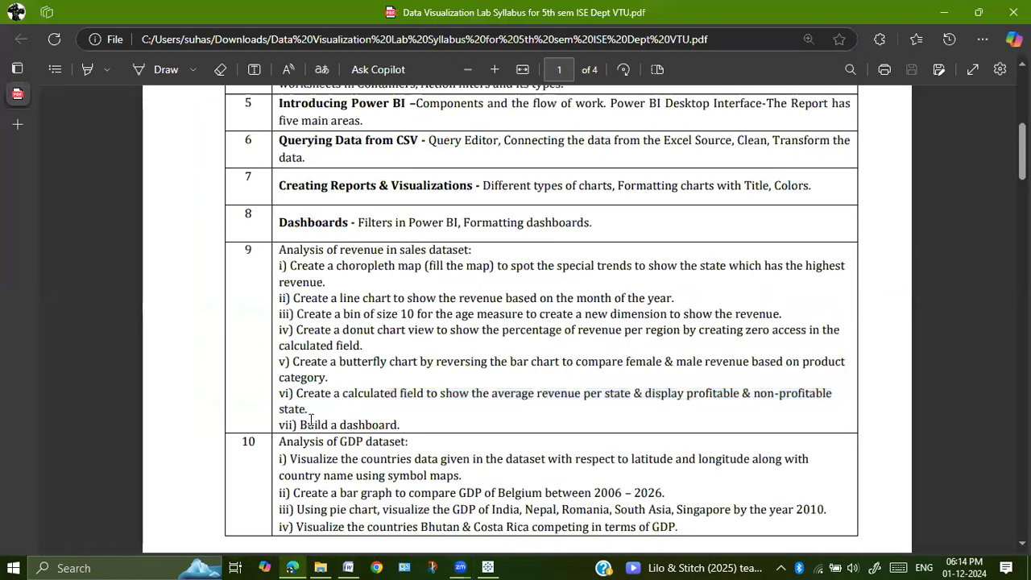
pyautogui.moveTo(301, 424); pyautogui.dragTo(406, 427)
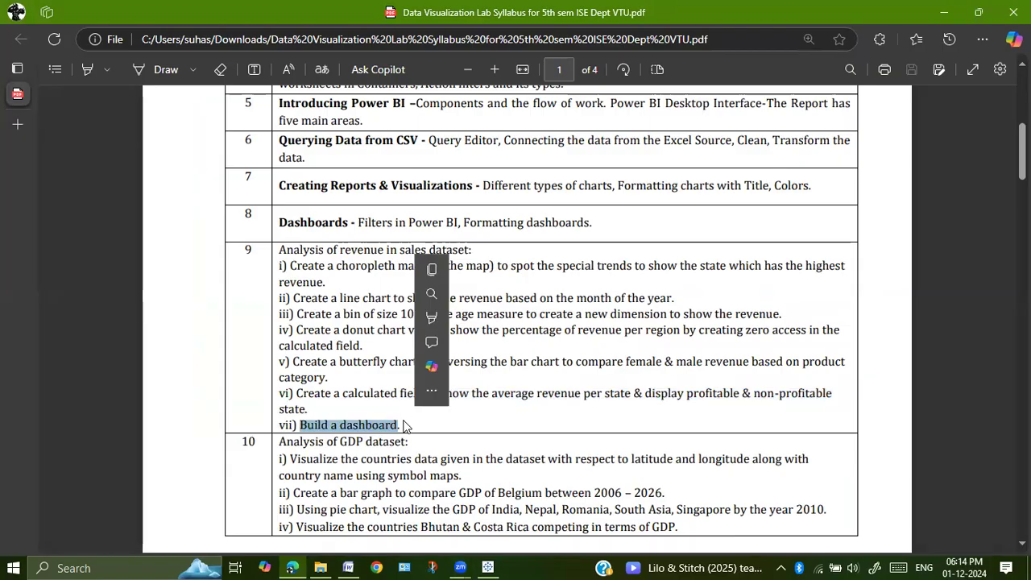
pyautogui.click(487, 567)
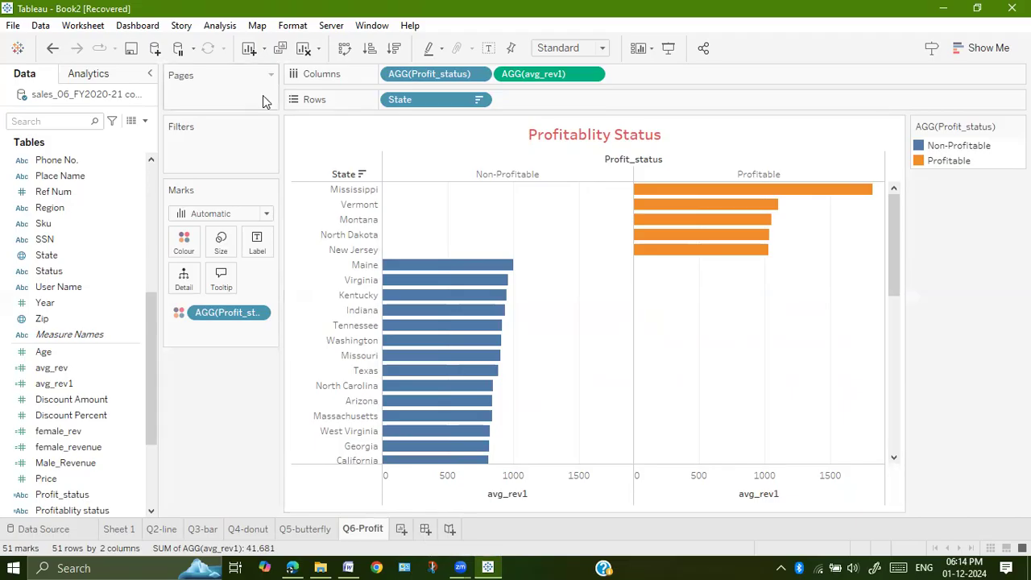
# Create Dashboard 1 from the Dashboard menu and dismiss the timeout error
pyautogui.click(139, 26)
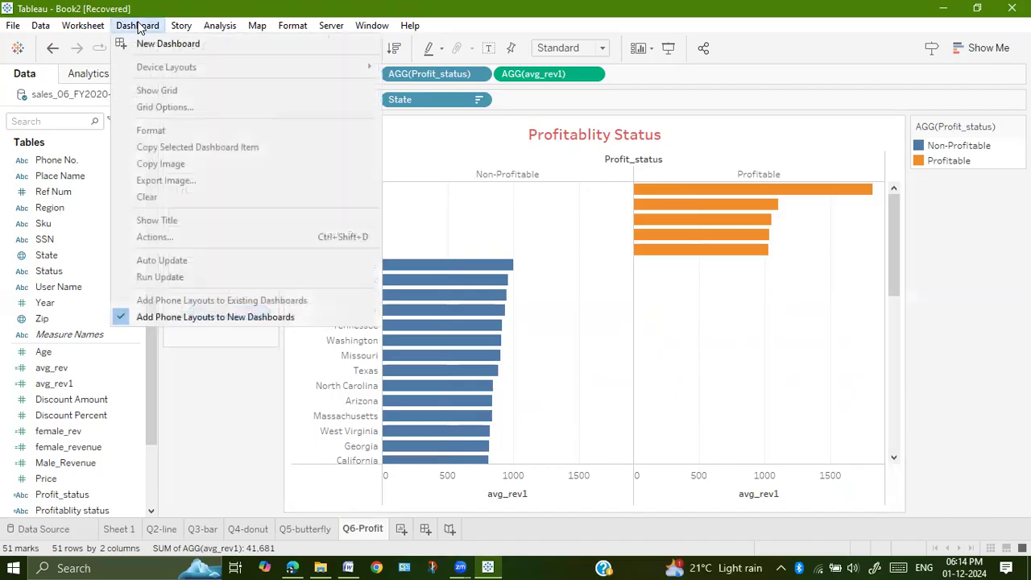
pyautogui.click(144, 45)
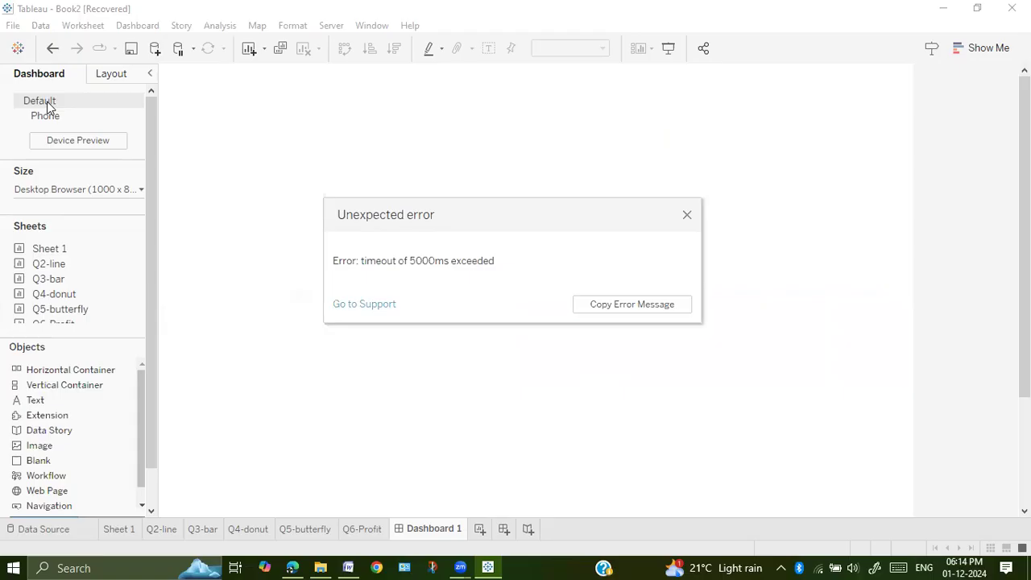
pyautogui.click(687, 217)
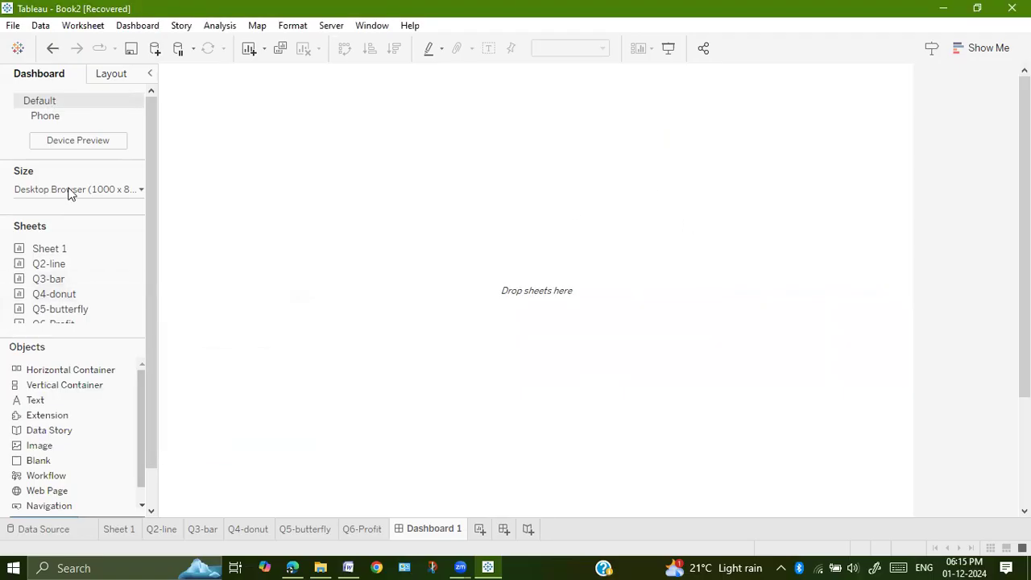
# Fix the dashboard size to the Generic Desktop preset, 1366 x 768 px
pyautogui.click(140, 192)
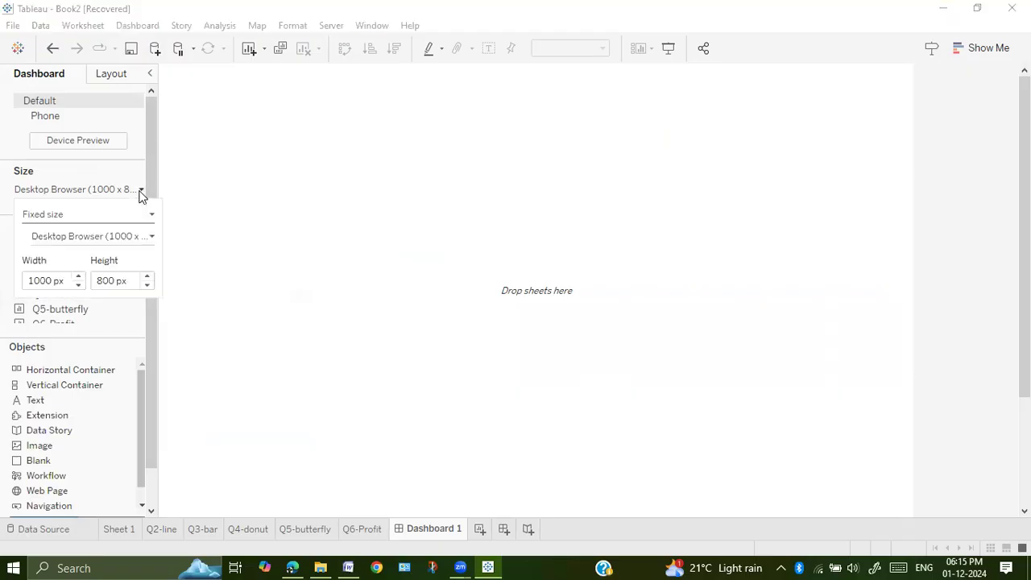
pyautogui.click(152, 237)
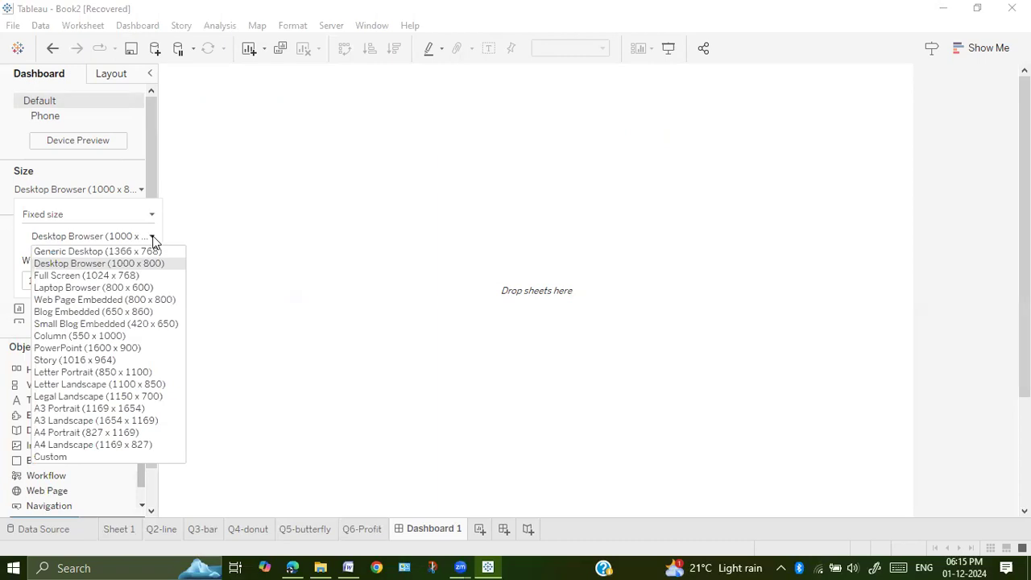
pyautogui.press('Down')
pyautogui.press('Down')
pyautogui.press('Down')
pyautogui.press('Down')
pyautogui.press('Down')
pyautogui.press('Down')
pyautogui.press('Down')
pyautogui.press('Down')
pyautogui.press('Down')
pyautogui.press('Down')
pyautogui.press('Down')
pyautogui.press('Down')
pyautogui.press('Down')
pyautogui.press('Down')
pyautogui.press('Down')
pyautogui.press('Down')
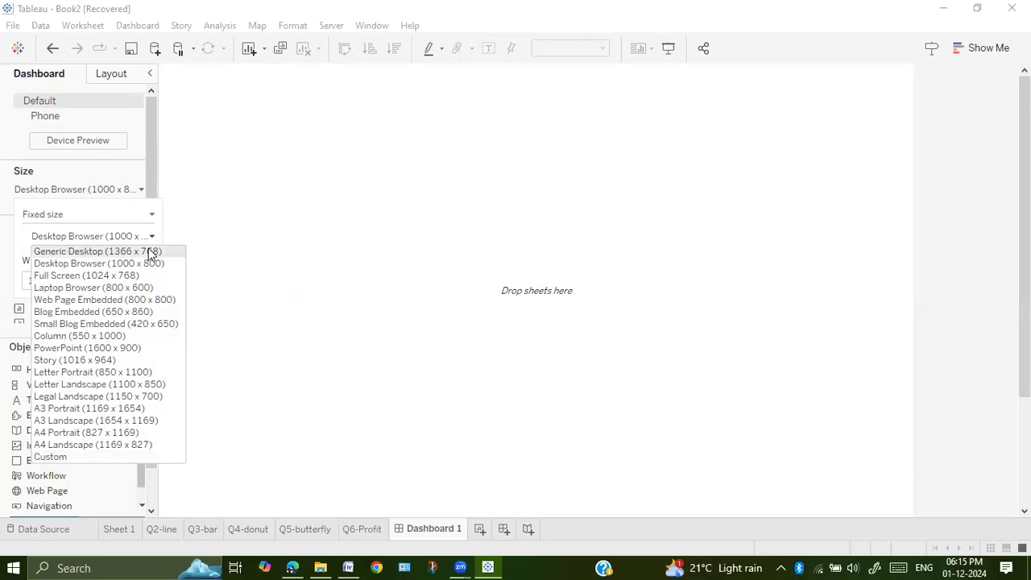
pyautogui.click(148, 252)
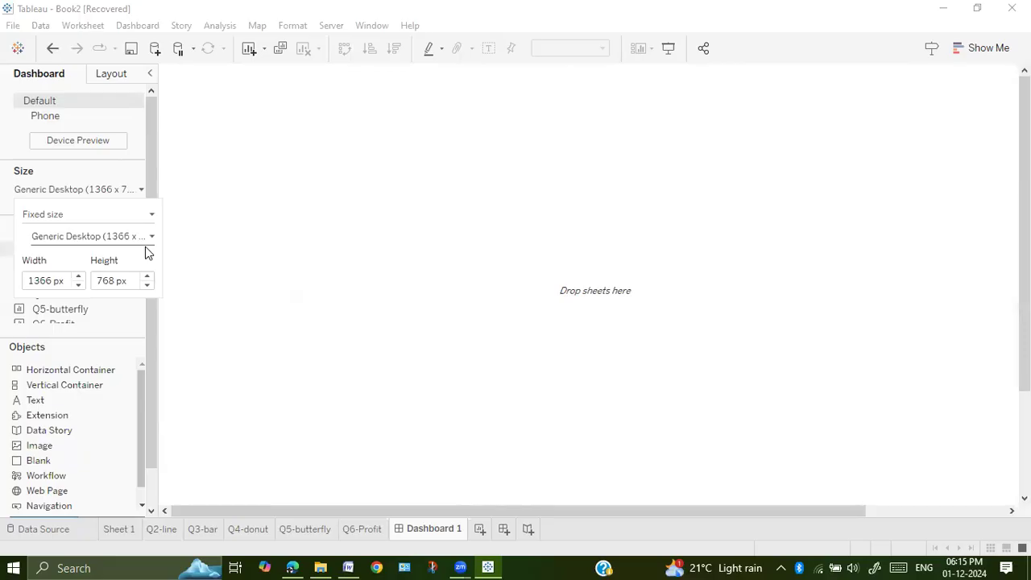
pyautogui.click(216, 242)
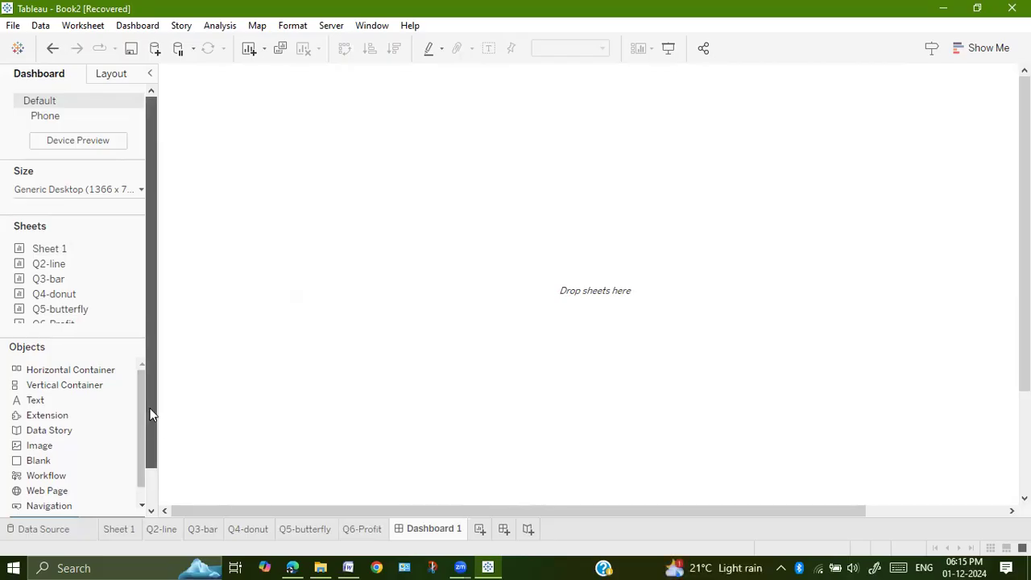
# Show the dashboard title and retitle it 'Analysis of Revenue in Sales Dataset'
pyautogui.scroll(-1, 150, 415)
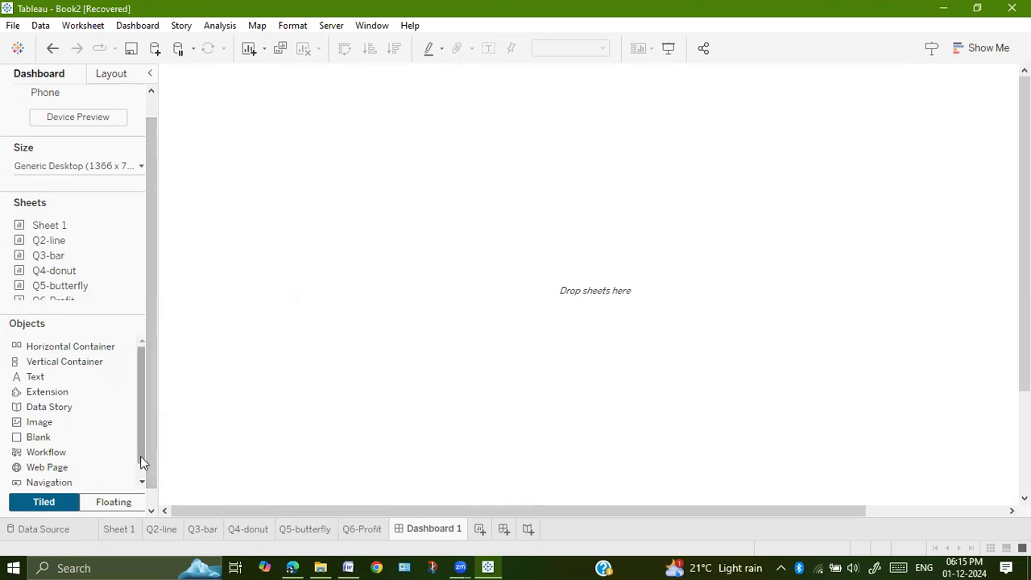
pyautogui.click(142, 482)
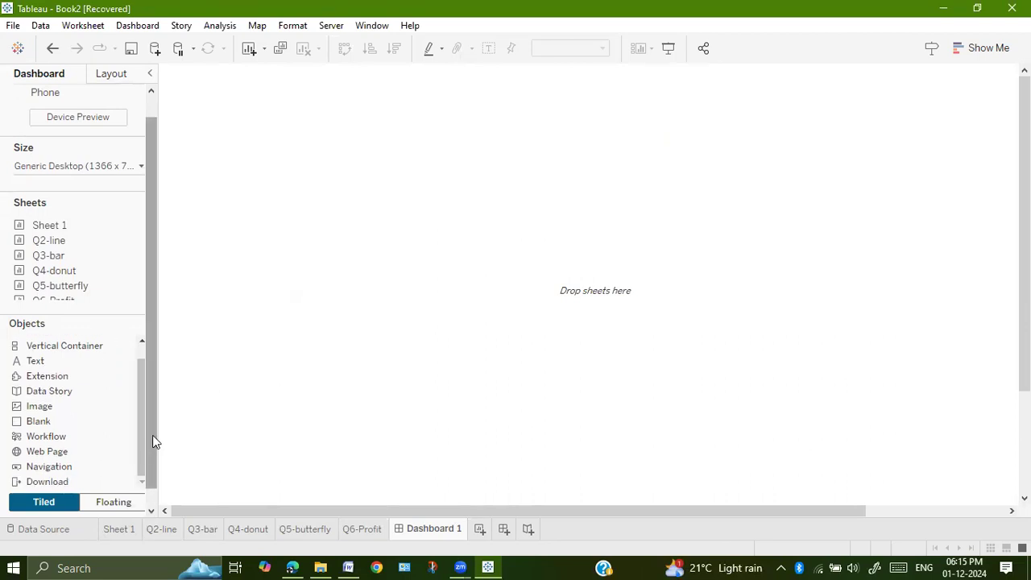
pyautogui.scroll(-1, 152, 476)
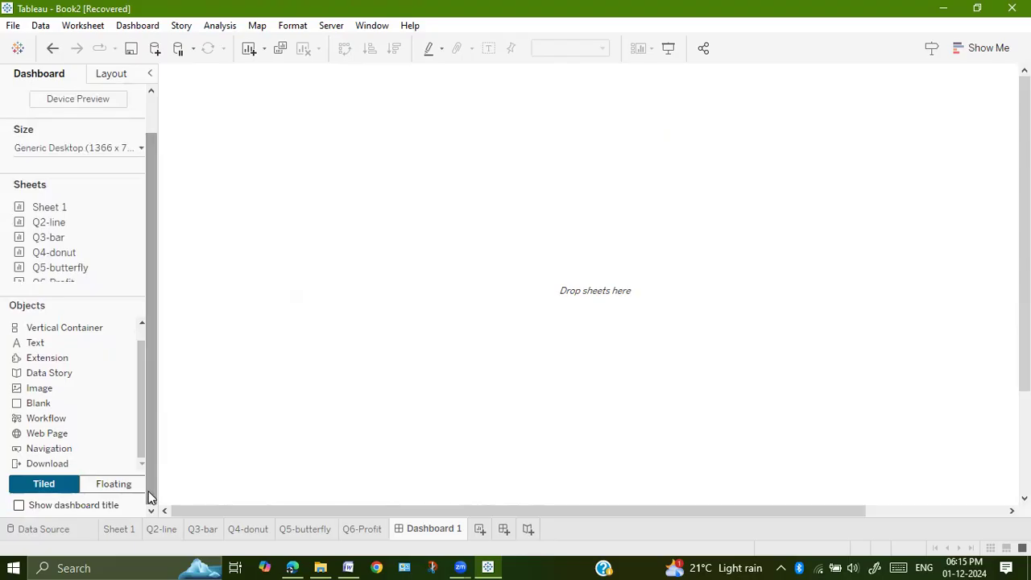
pyautogui.click(19, 506)
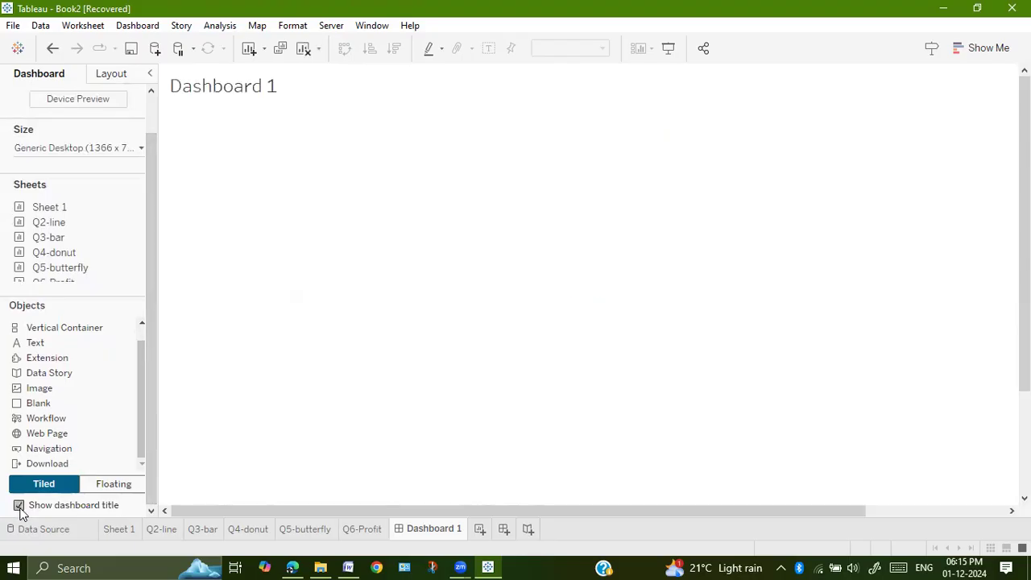
pyautogui.click(271, 87)
pyautogui.doubleClick(271, 87)
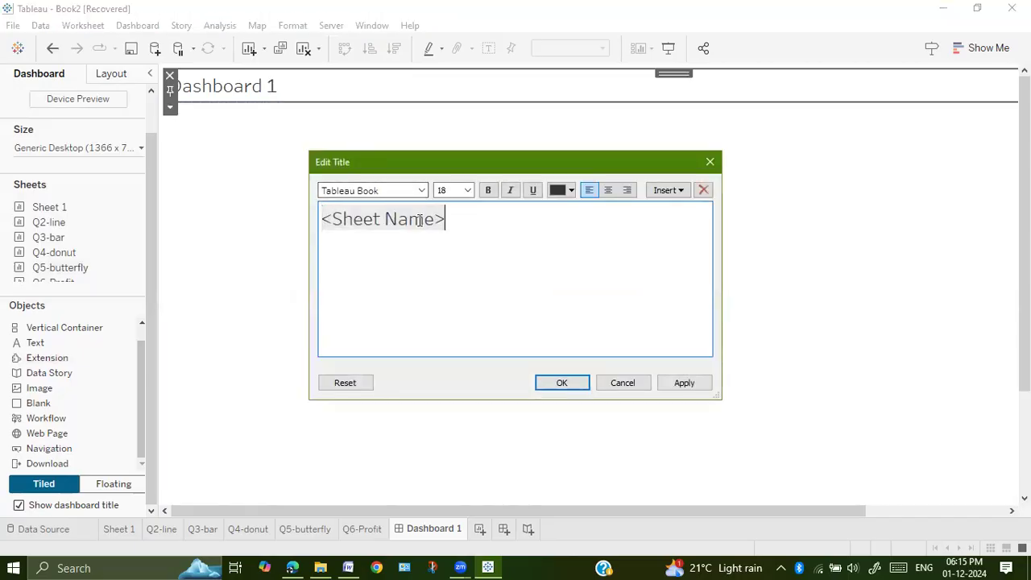
pyautogui.moveTo(425, 219); pyautogui.dragTo(320, 223)
pyautogui.press('BackSpace')
pyautogui.write('A')
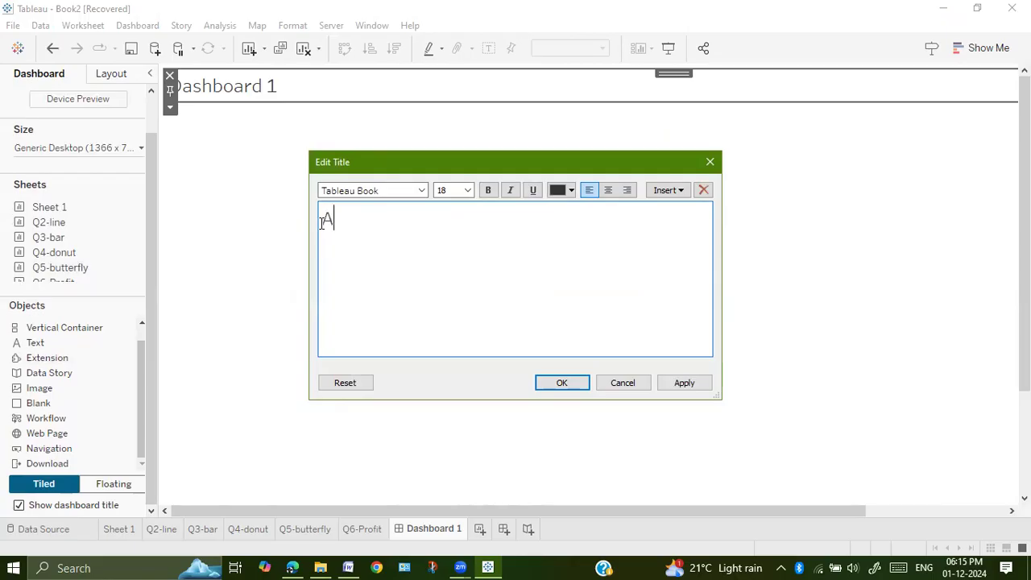
pyautogui.write('nalysis od')
pyautogui.press('BackSpace')
pyautogui.press('BackSpace')
pyautogui.write('f R')
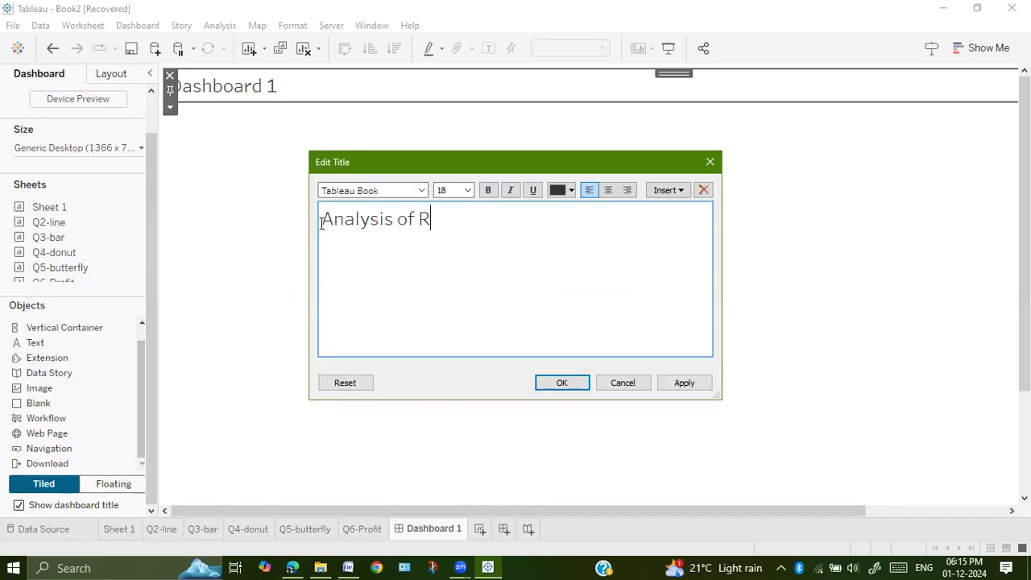
pyautogui.write('evenue in Sales D')
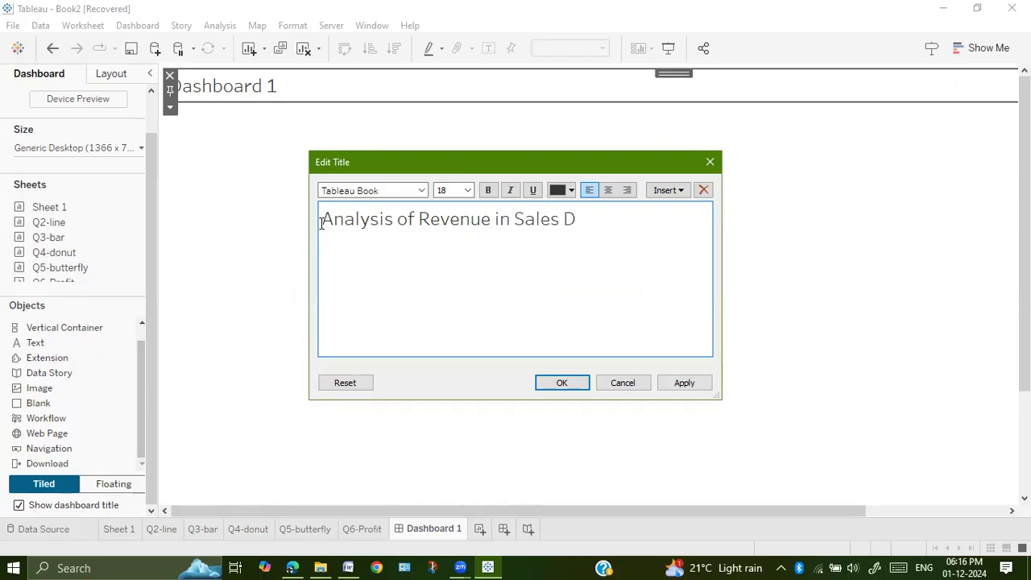
pyautogui.write('ataset')
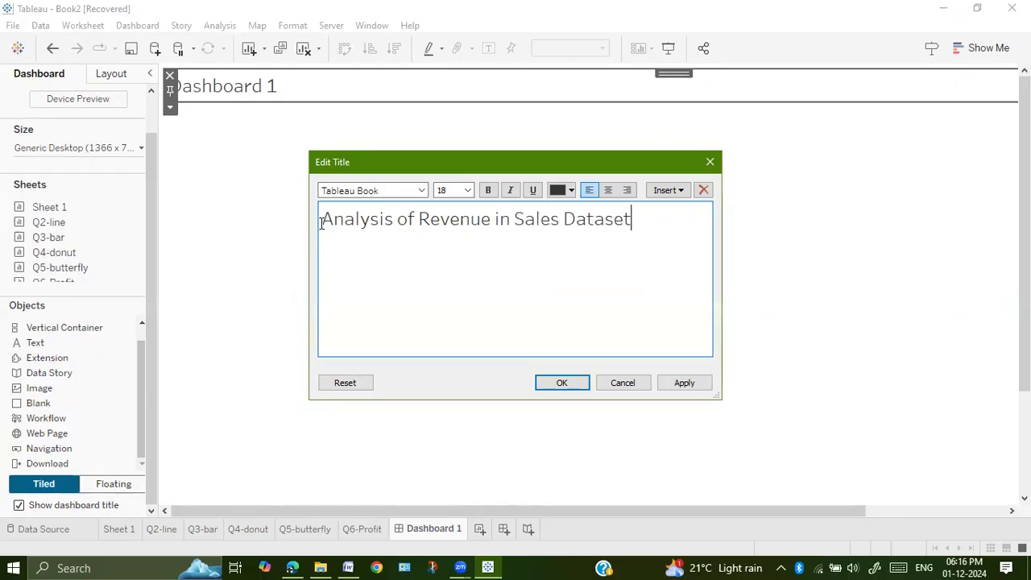
# Format the whole title gold, centred and bold, then apply and confirm
pyautogui.hotkey('ctrl', 'a')
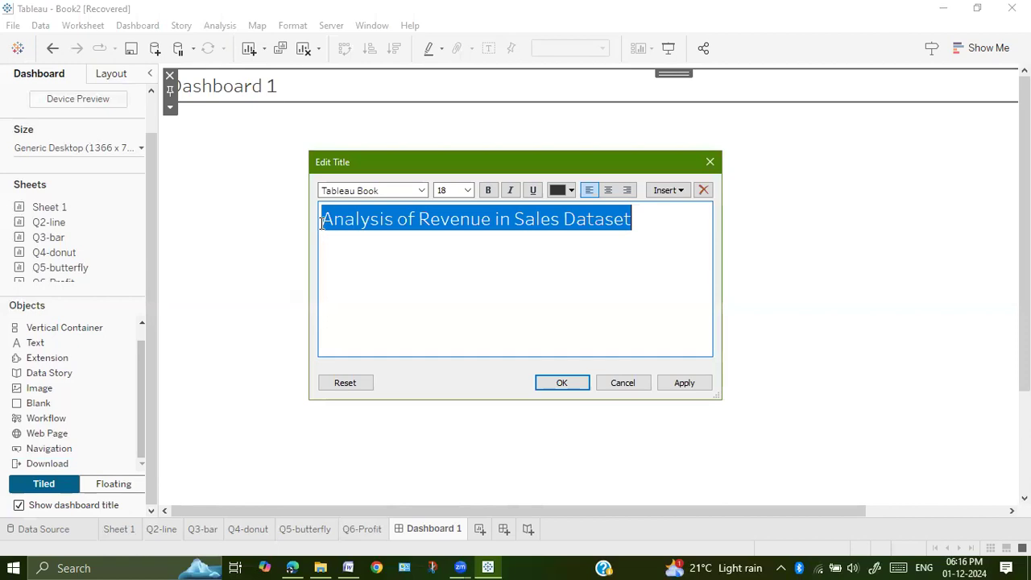
pyautogui.click(571, 191)
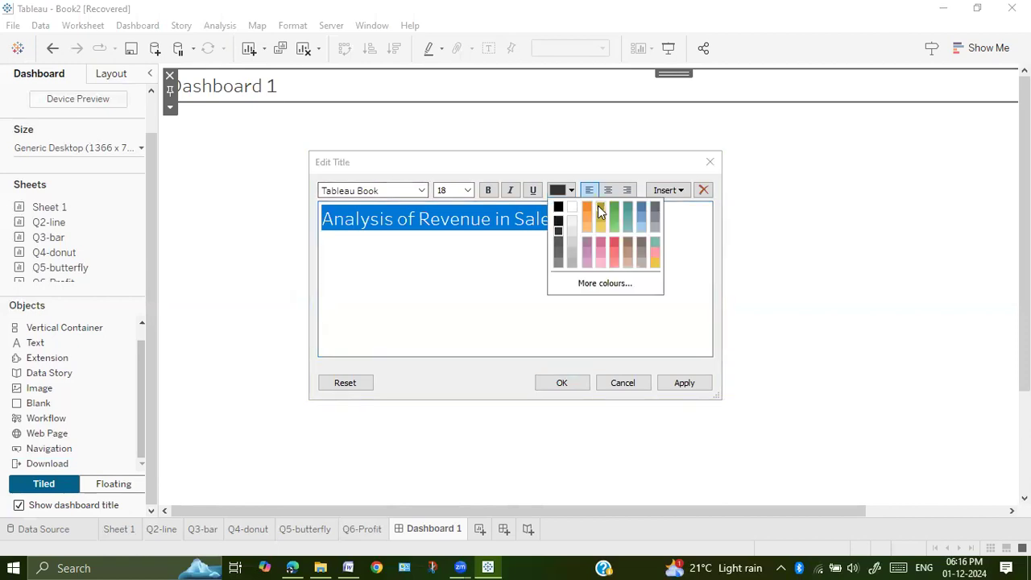
pyautogui.click(598, 205)
pyautogui.click(610, 195)
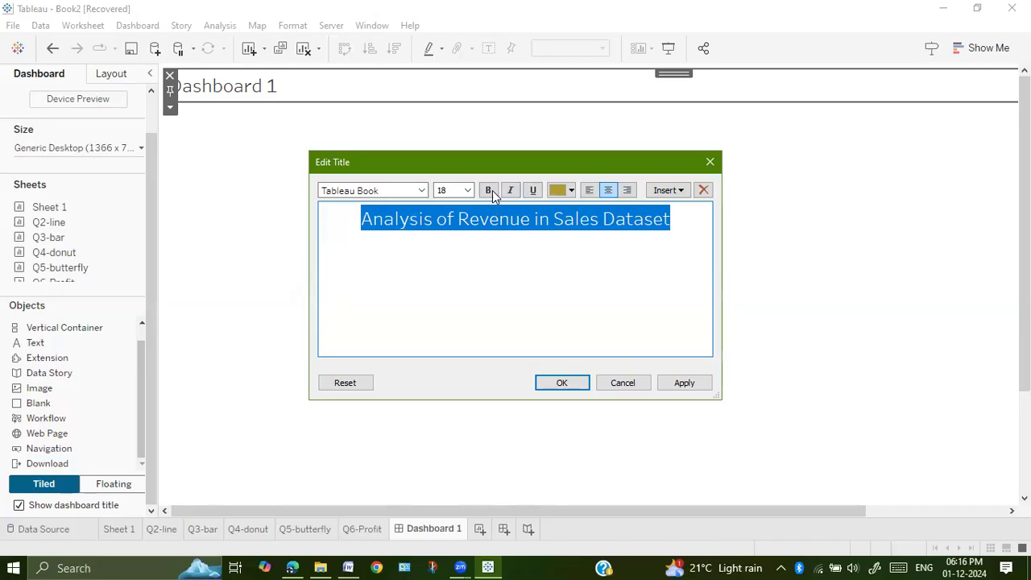
pyautogui.click(488, 190)
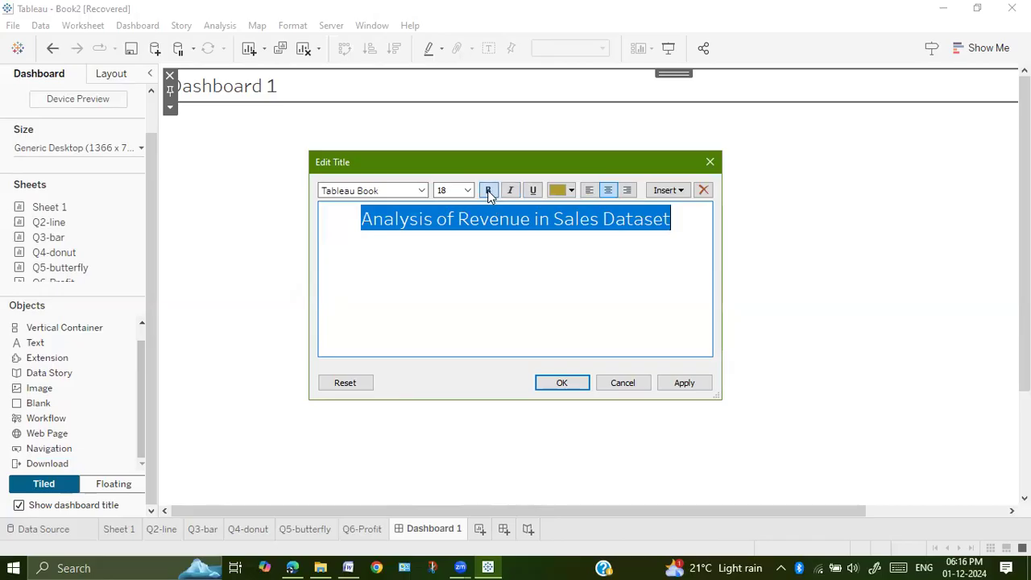
pyautogui.click(668, 383)
pyautogui.click(563, 383)
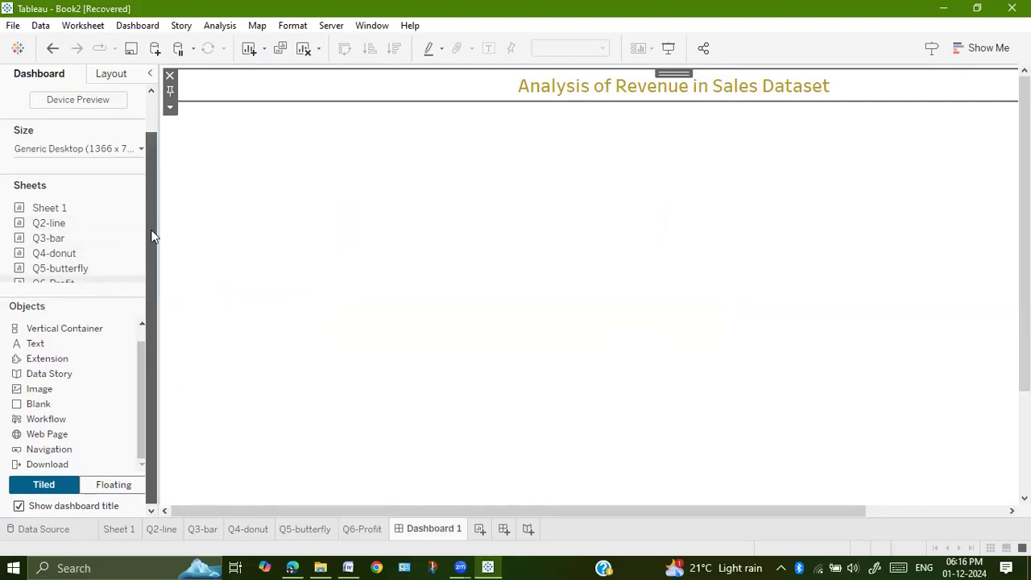
# Place the Q2-line, Q3-bar, Q4-donut and Q5-butterfly sheets on the dashboard
pyautogui.moveTo(152, 233); pyautogui.dragTo(159, 186)
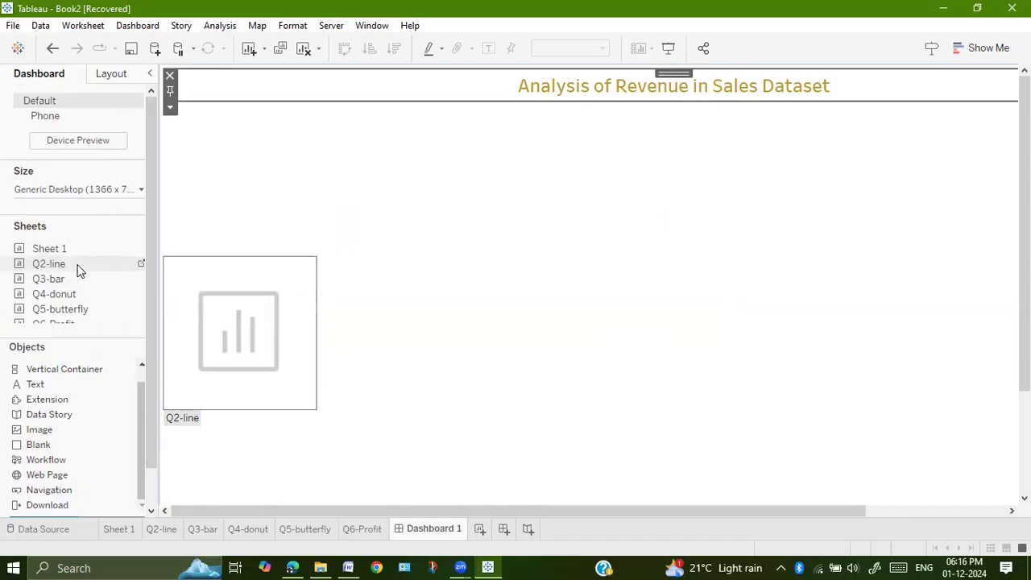
pyautogui.moveTo(80, 272); pyautogui.dragTo(299, 233)
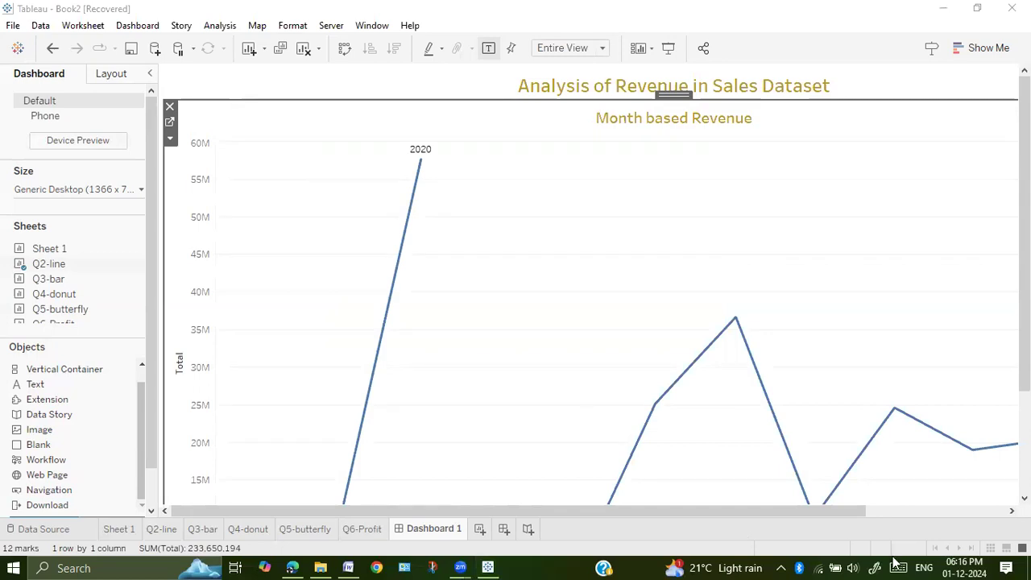
pyautogui.moveTo(35, 279); pyautogui.dragTo(315, 299)
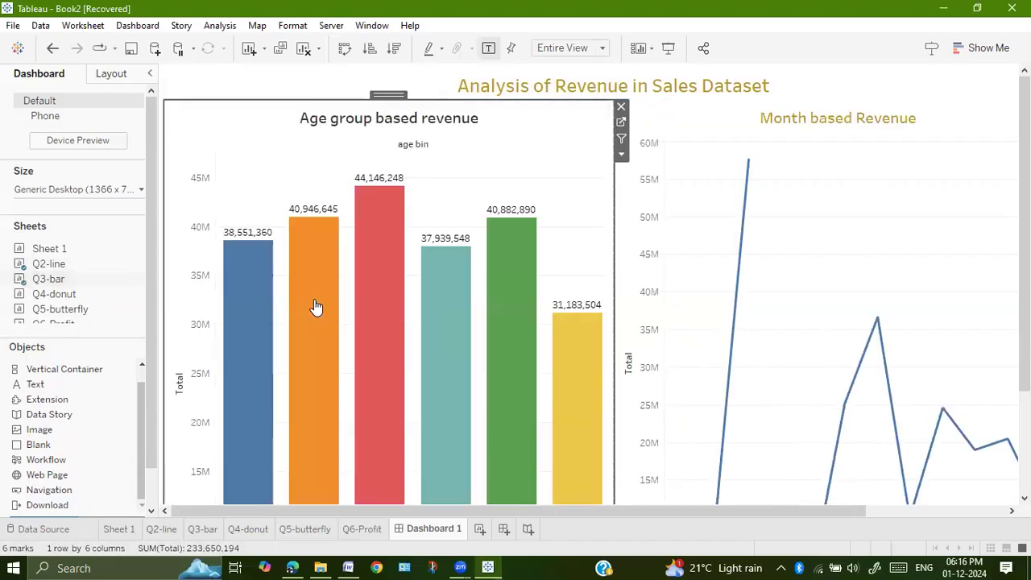
pyautogui.moveTo(72, 294)
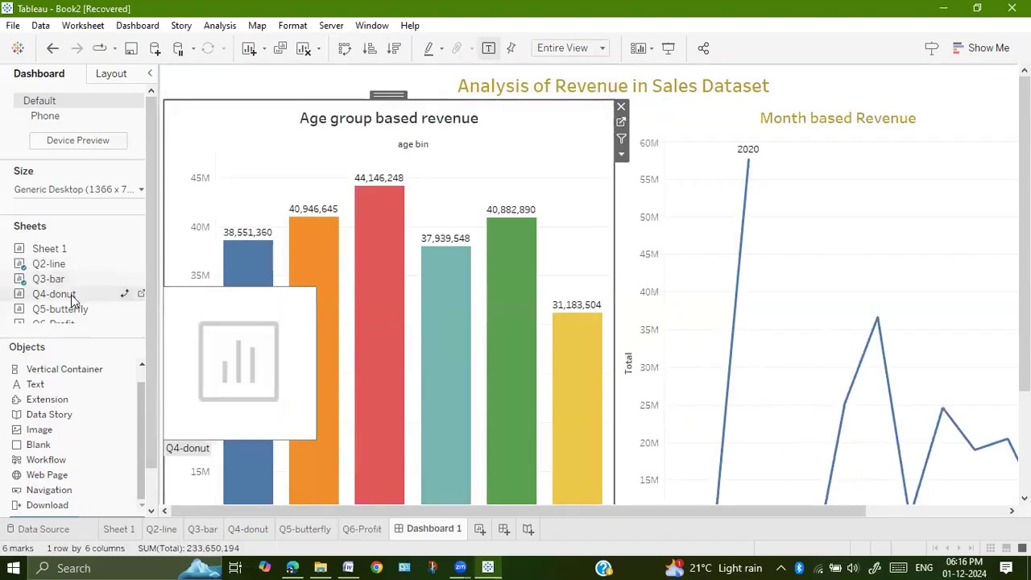
pyautogui.moveTo(73, 298); pyautogui.dragTo(393, 233)
pyautogui.moveTo(70, 314)
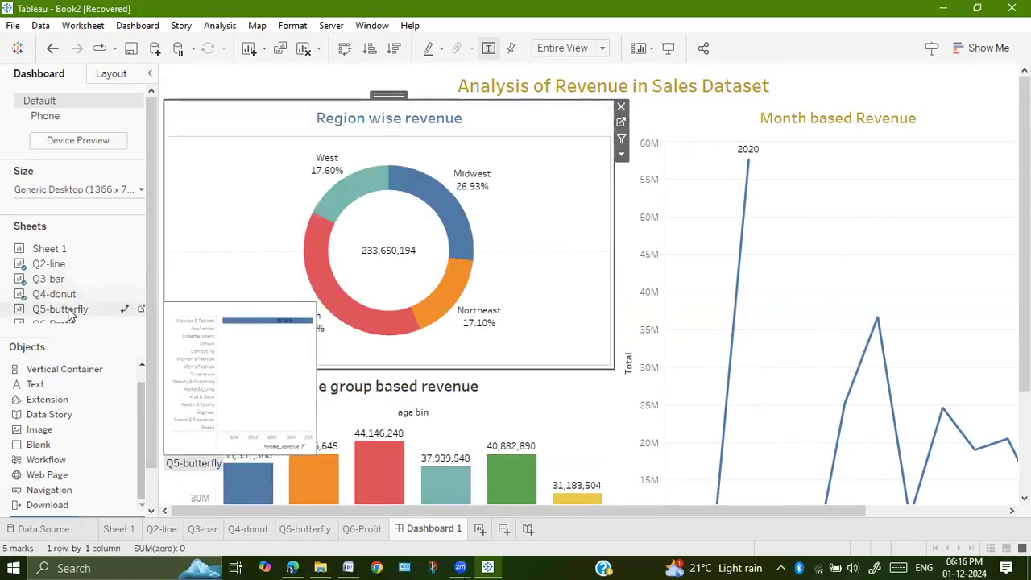
pyautogui.moveTo(70, 314); pyautogui.dragTo(856, 415)
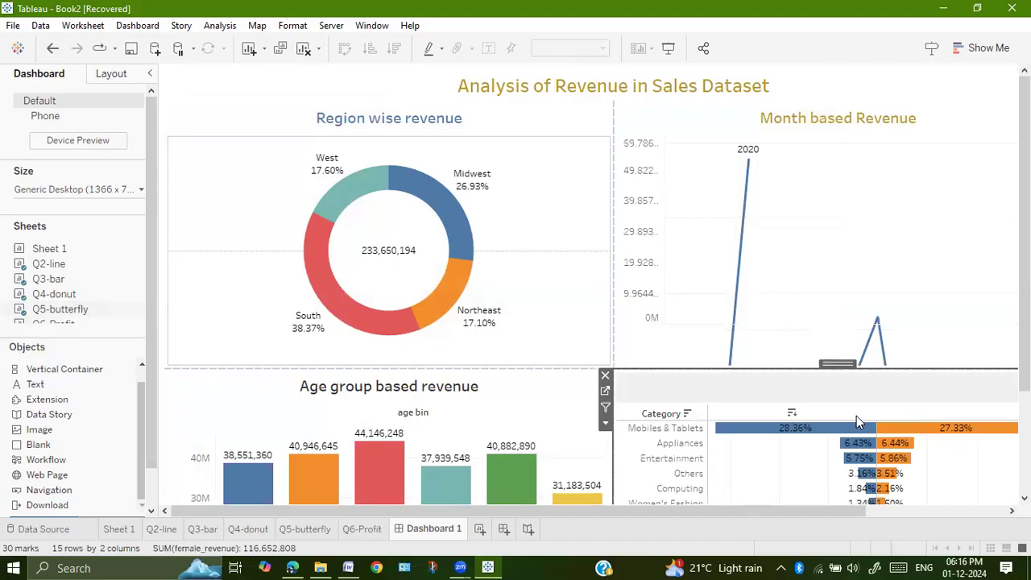
# Narrow the donut chart so the month chart widens, and widen the legend column
pyautogui.click(669, 368)
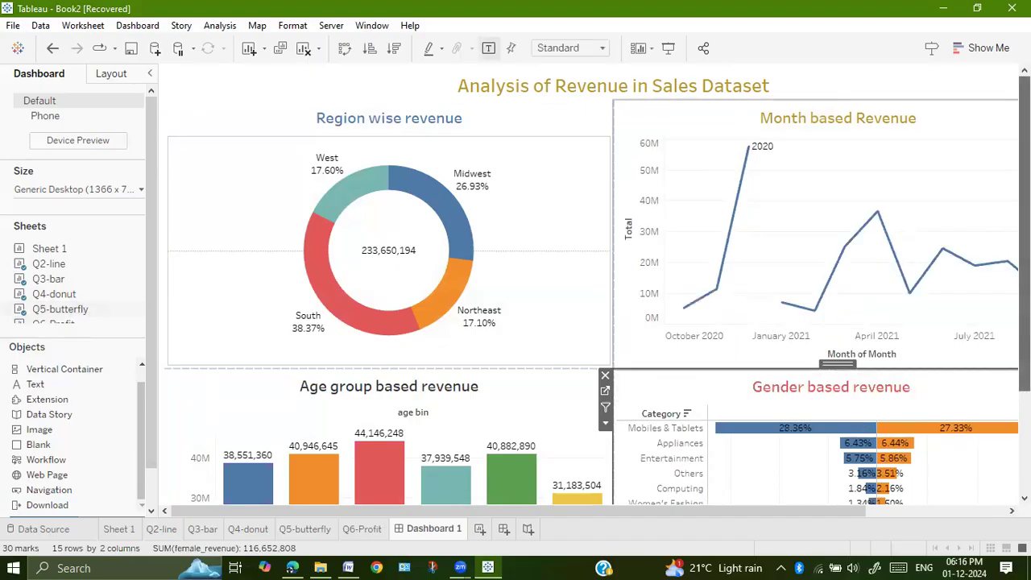
pyautogui.scroll(-3, 593, 282)
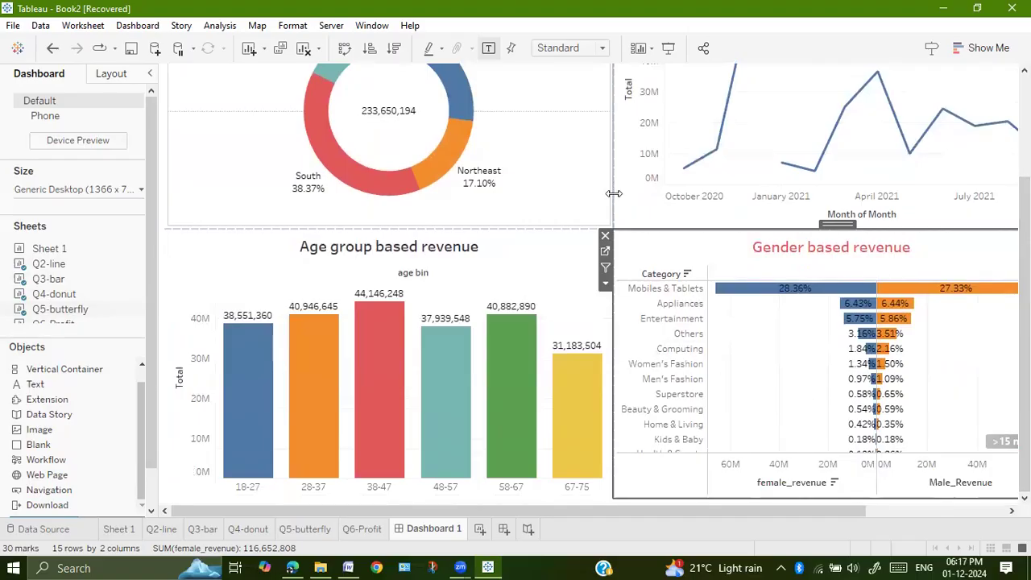
pyautogui.moveTo(612, 170); pyautogui.dragTo(579, 171)
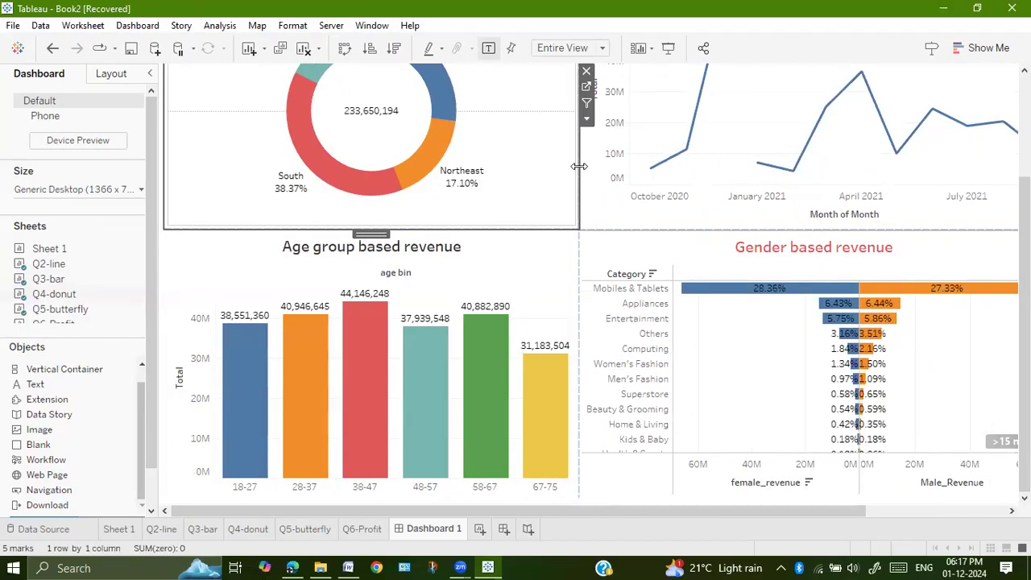
pyautogui.moveTo(579, 166); pyautogui.dragTo(501, 166)
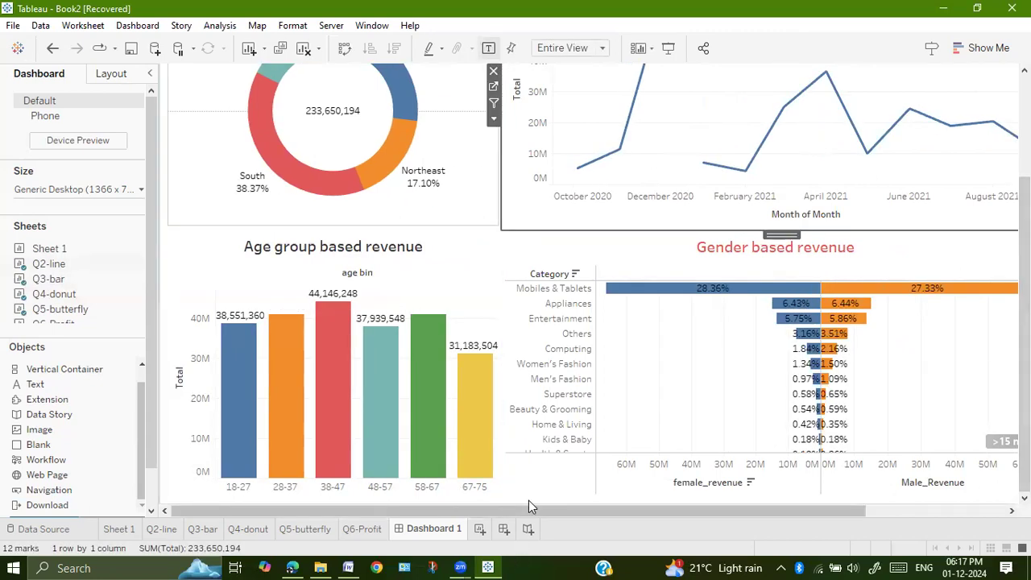
pyautogui.moveTo(529, 511); pyautogui.dragTo(736, 495)
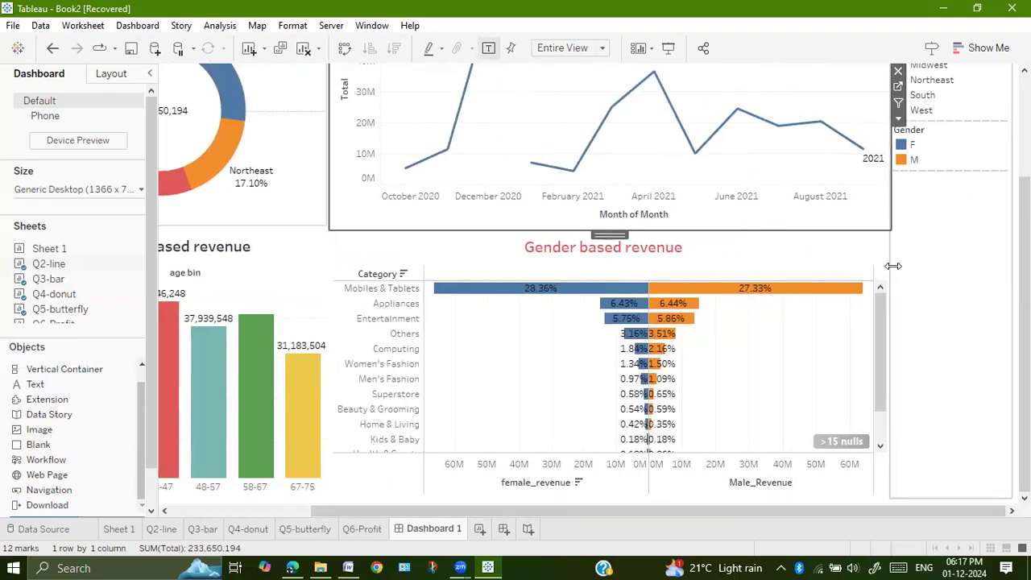
pyautogui.moveTo(893, 266); pyautogui.dragTo(885, 198)
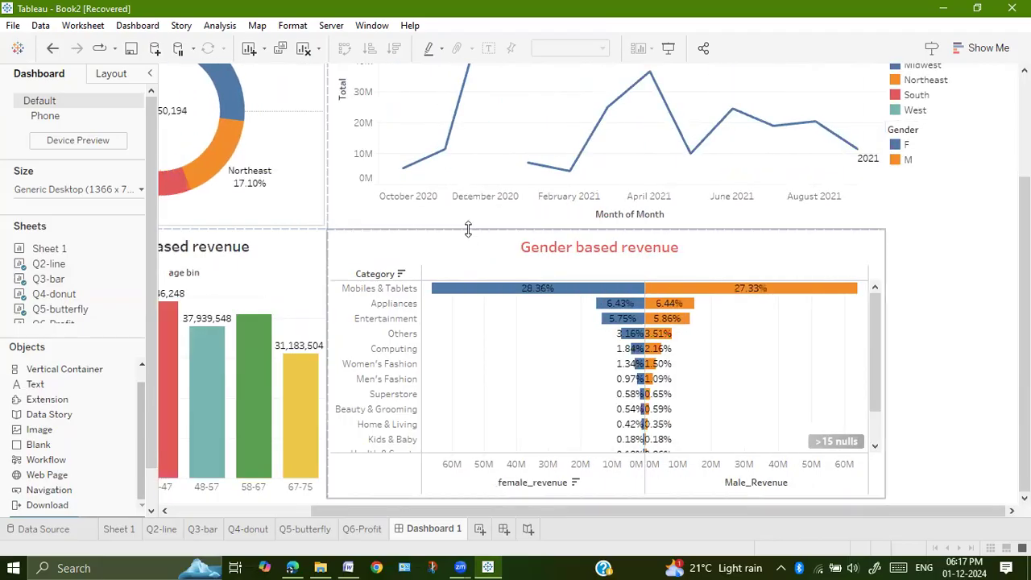
# Add the Q6-Profit sheet at the top right beside the month chart, then jump back to the top
pyautogui.moveTo(37, 268)
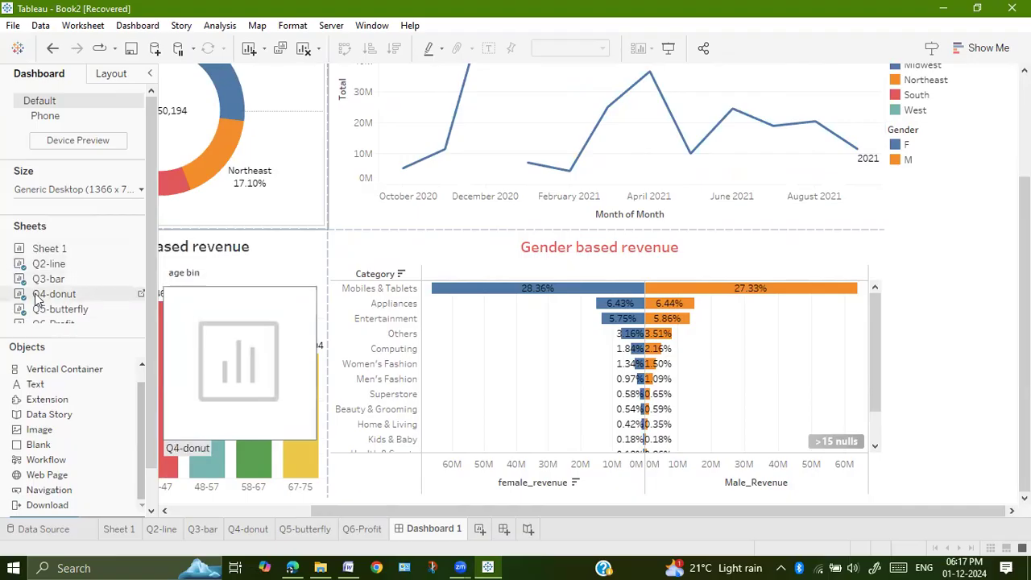
pyautogui.moveTo(52, 313); pyautogui.dragTo(851, 212)
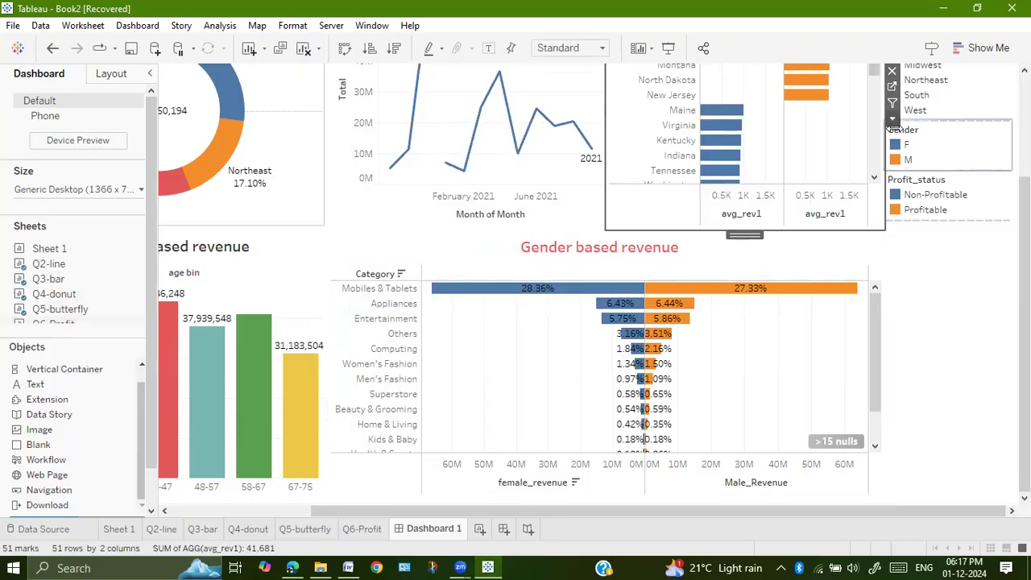
pyautogui.rightClick(1024, 230)
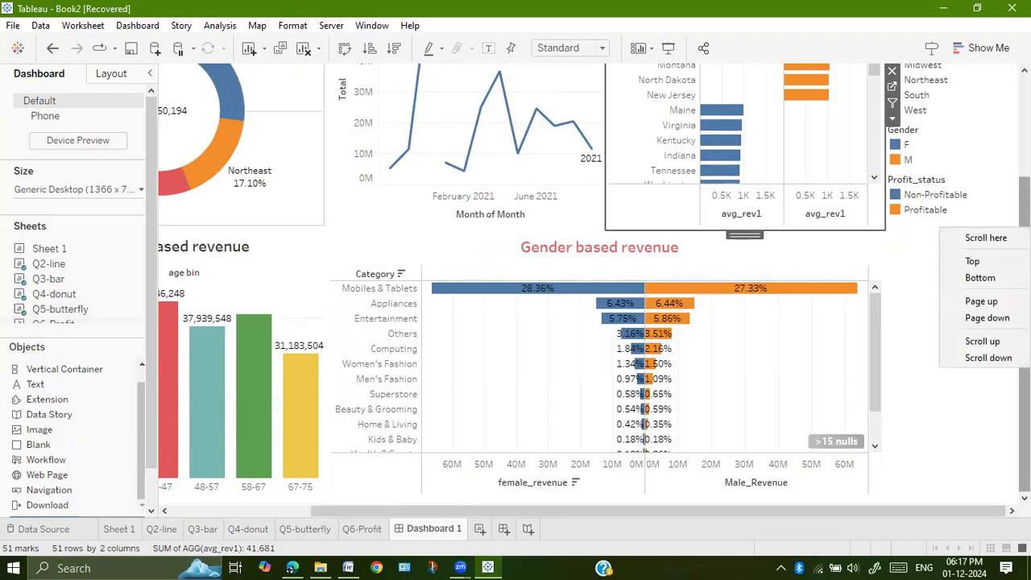
pyautogui.click(972, 261)
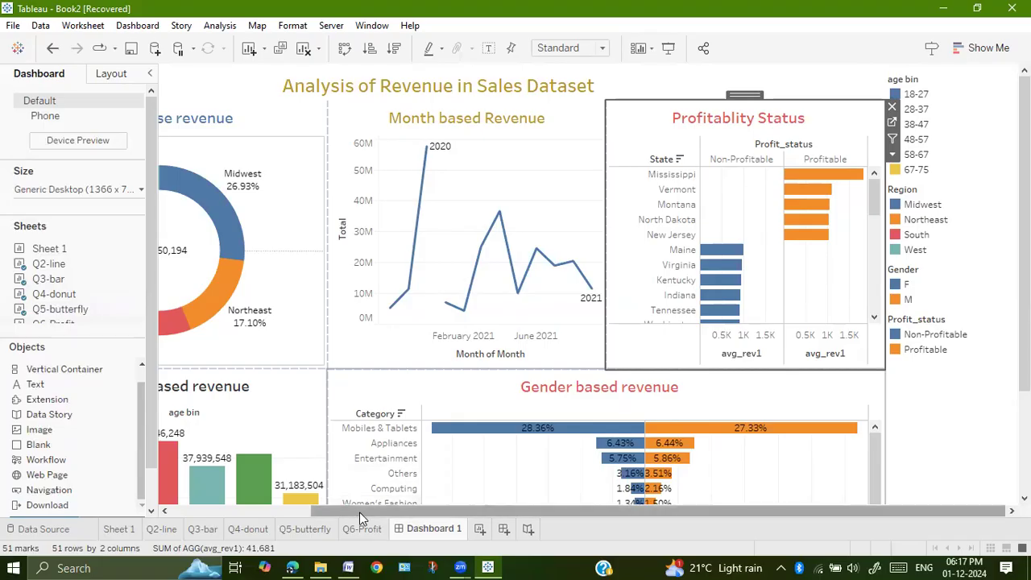
# Switch the dashboard size mode from Fixed size to Automatic
pyautogui.moveTo(360, 513); pyautogui.dragTo(289, 511)
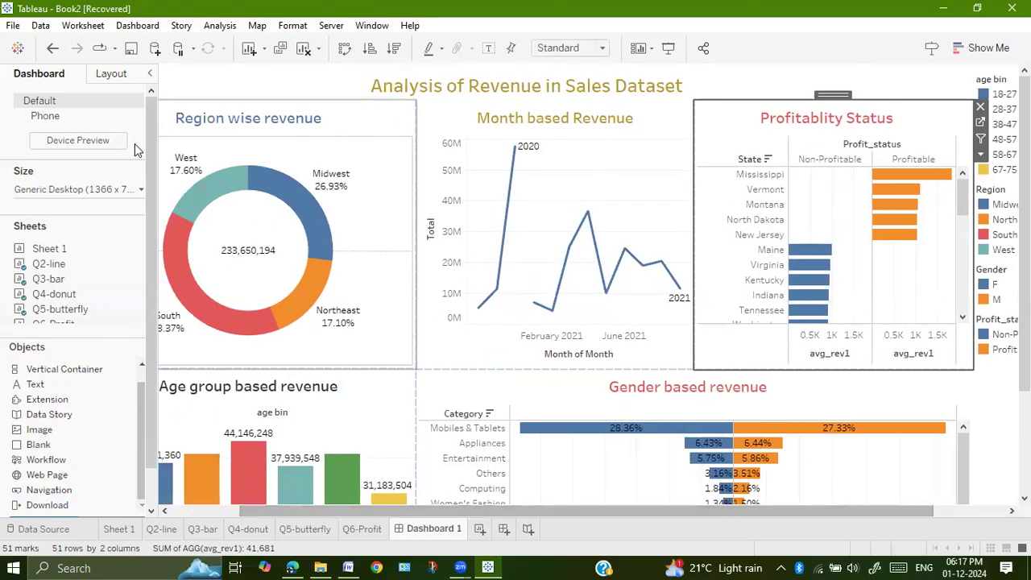
pyautogui.click(139, 192)
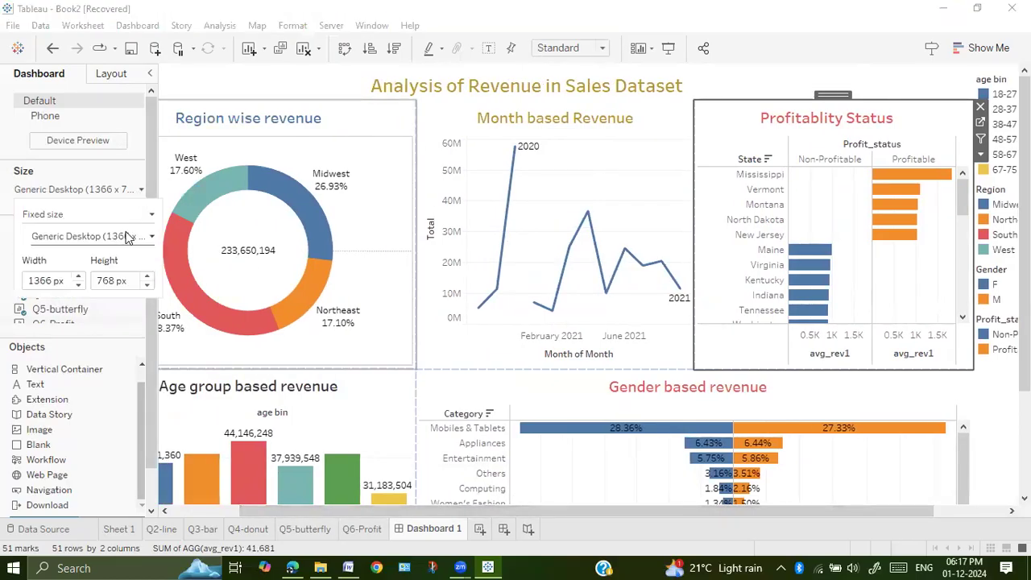
pyautogui.click(153, 214)
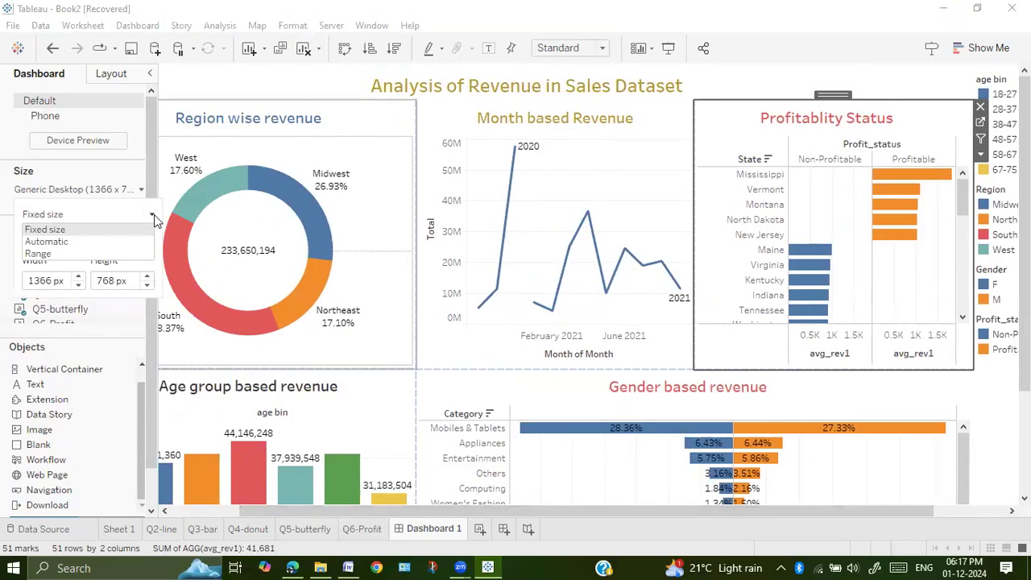
pyautogui.click(68, 247)
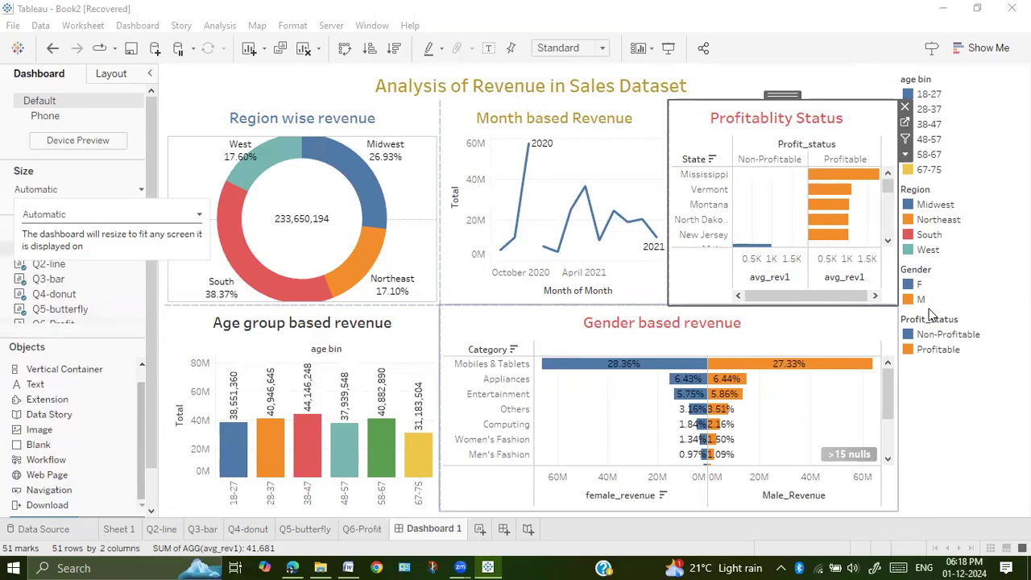
pyautogui.click(962, 364)
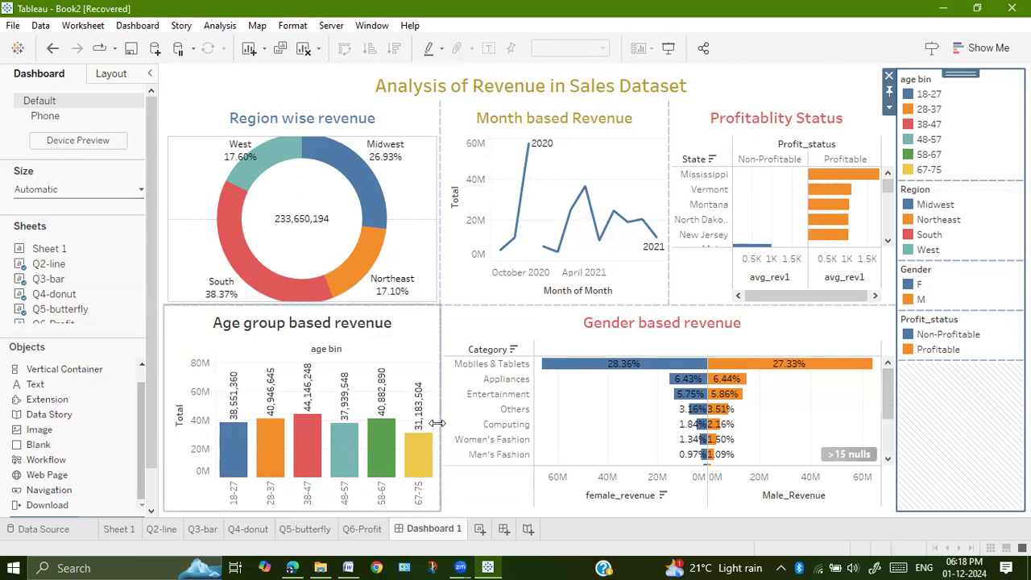
# Turn on 'Use as Filter' for the Gender based revenue butterfly chart
pyautogui.click(496, 395)
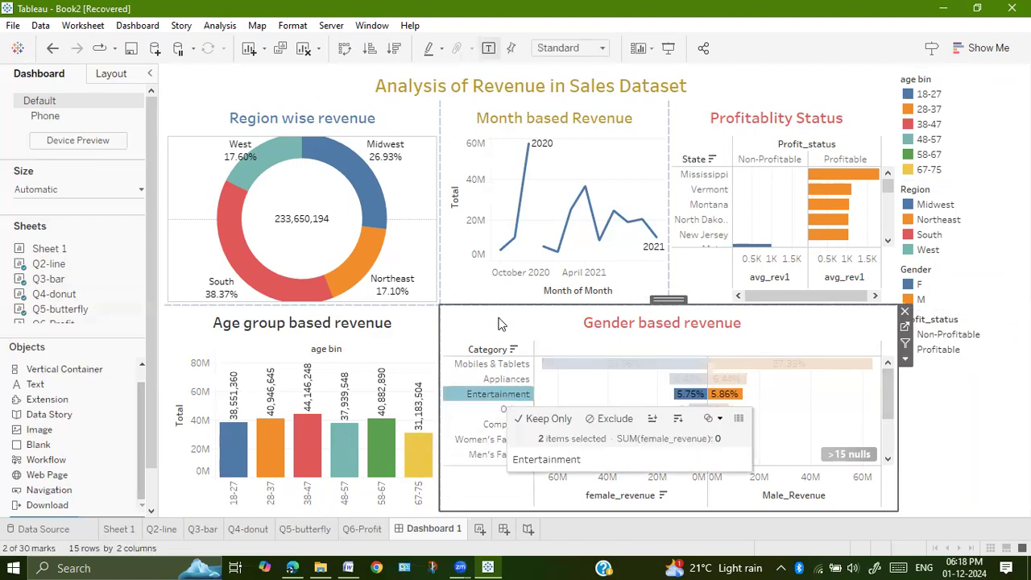
pyautogui.click(596, 418)
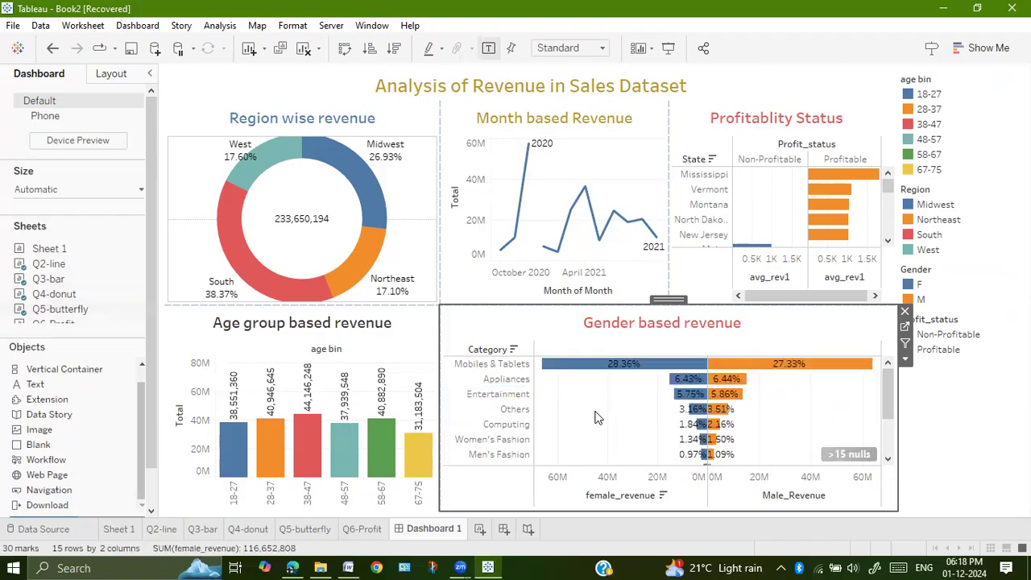
pyautogui.click(906, 345)
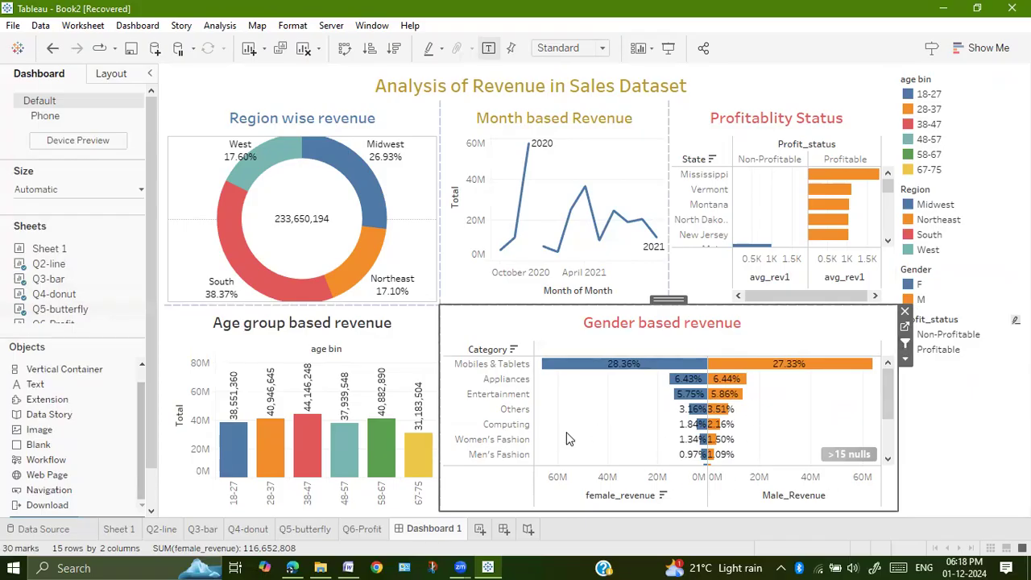
pyautogui.moveTo(606, 373)
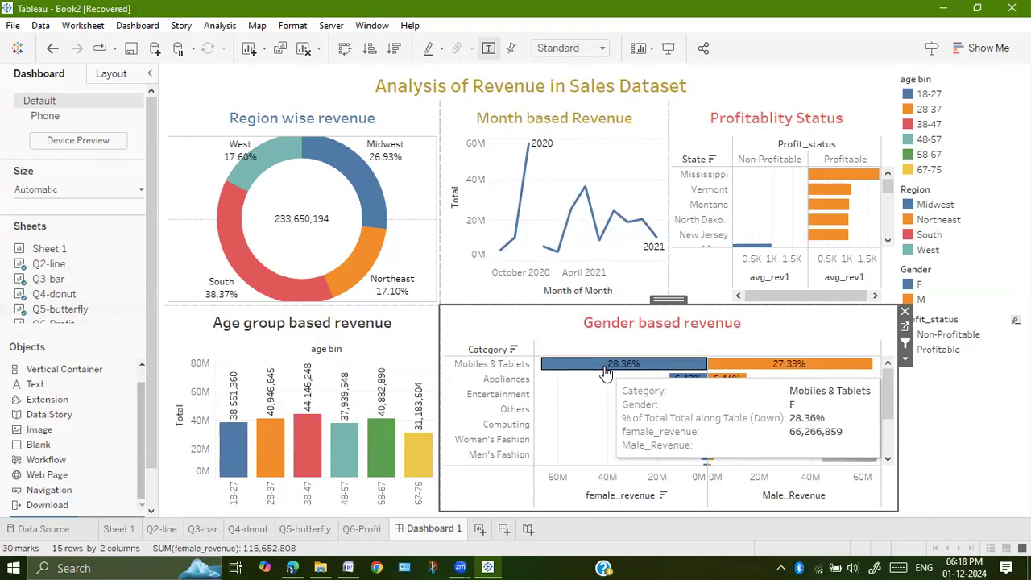
pyautogui.click(606, 373)
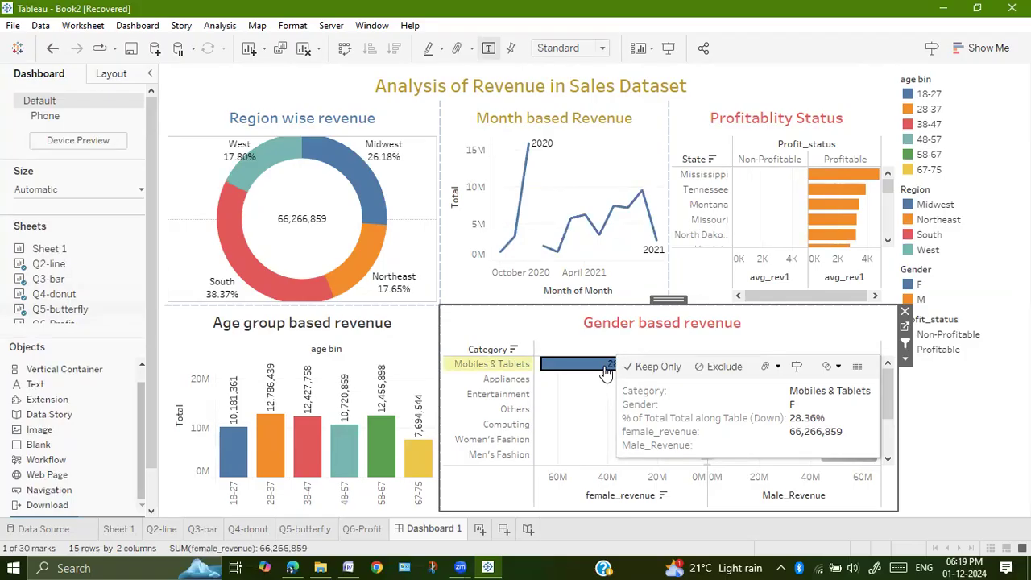
pyautogui.moveTo(852, 179)
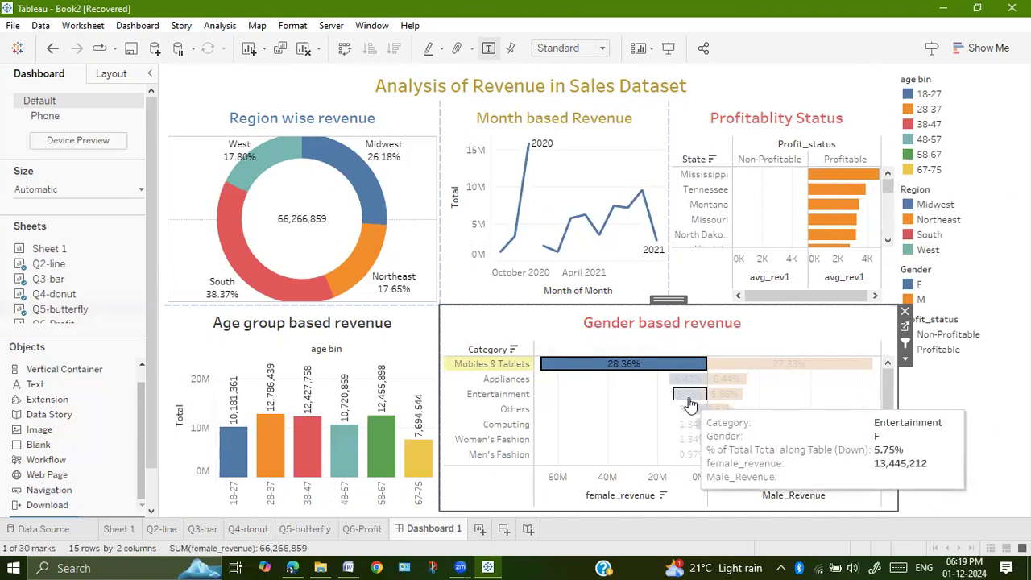
pyautogui.moveTo(749, 376)
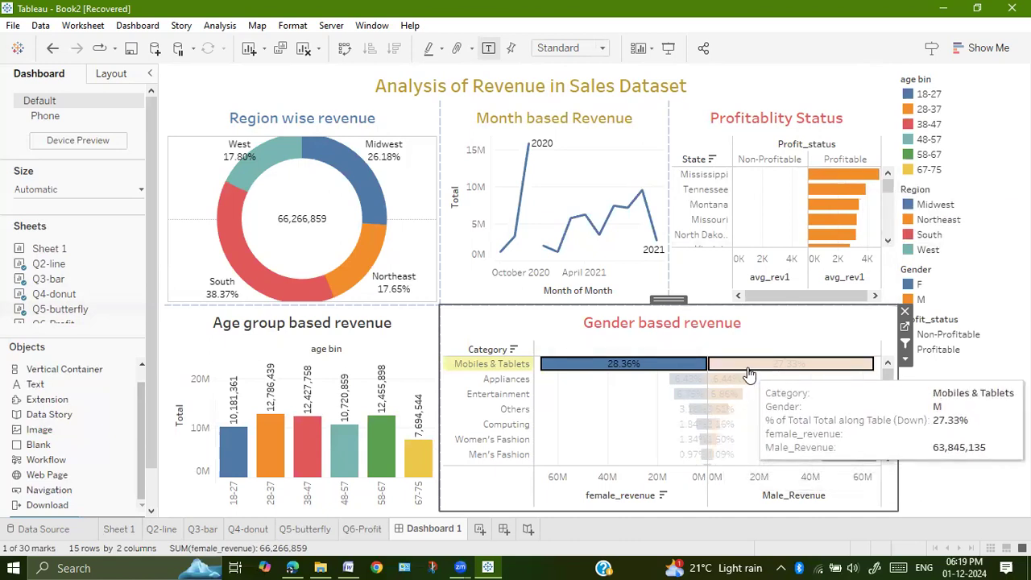
pyautogui.click(750, 376)
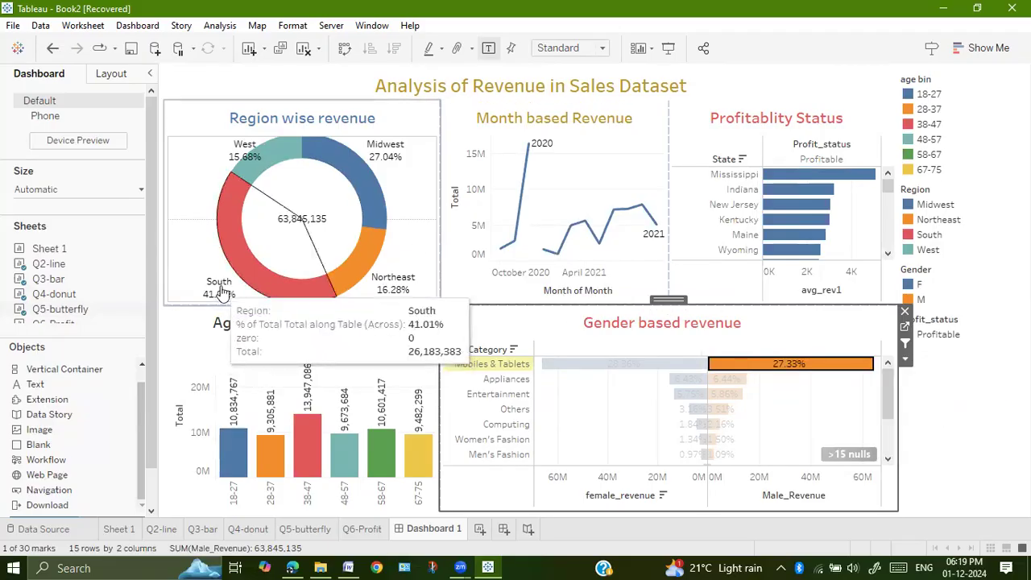
pyautogui.moveTo(649, 364)
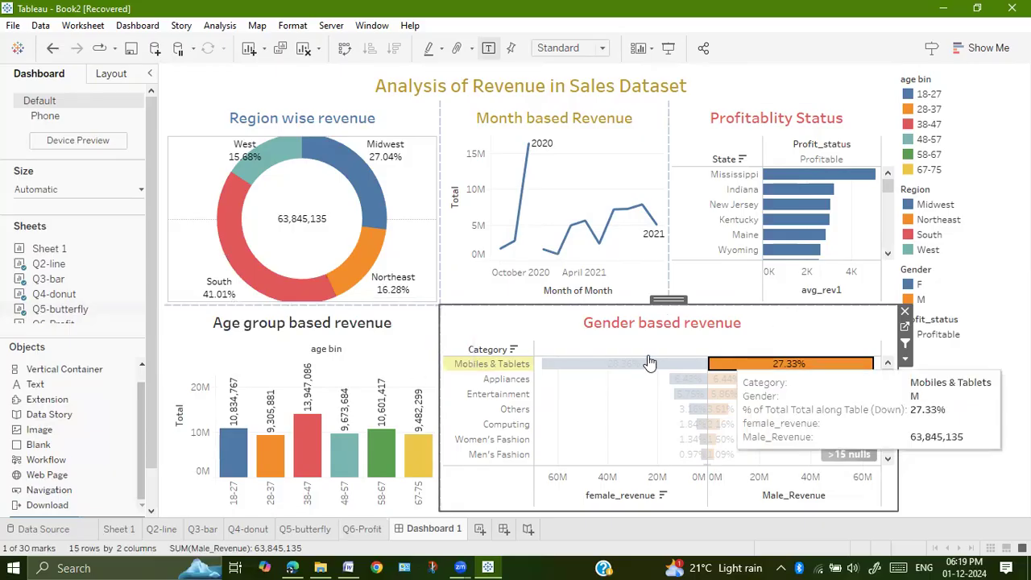
# Test the region donut filter with the South and Midwest slices, then clear all selections
pyautogui.click(601, 395)
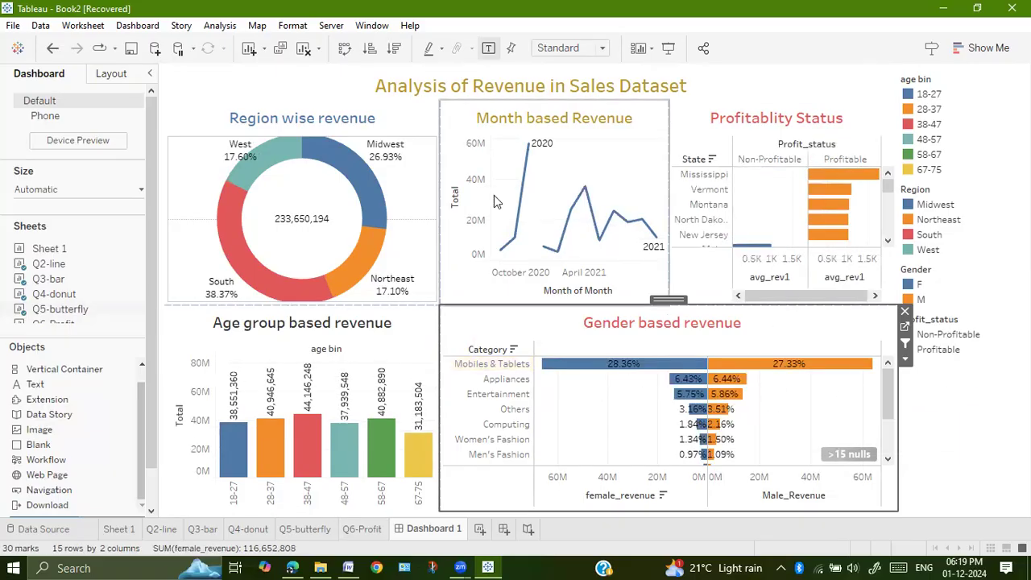
pyautogui.click(405, 201)
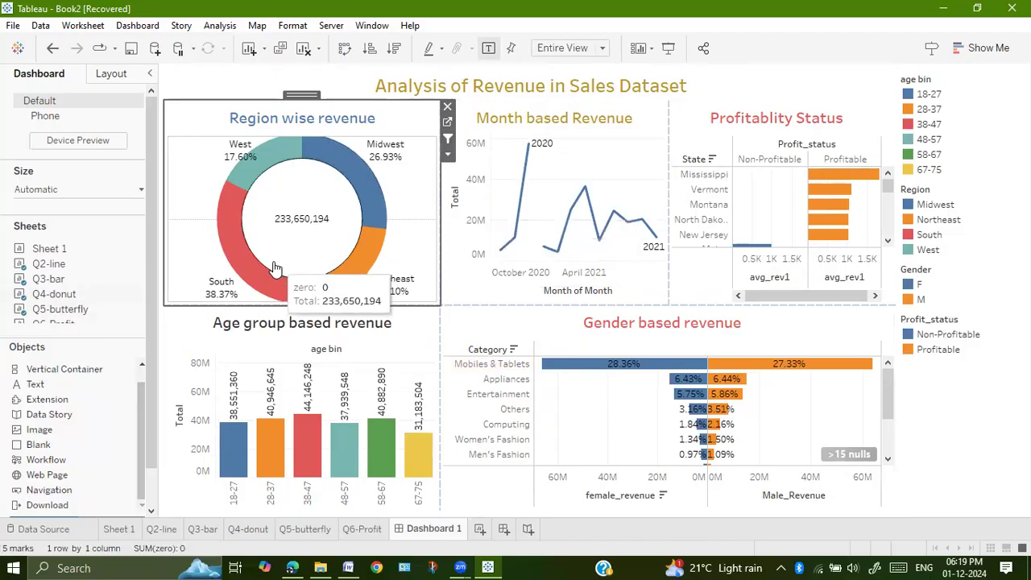
pyautogui.moveTo(254, 280)
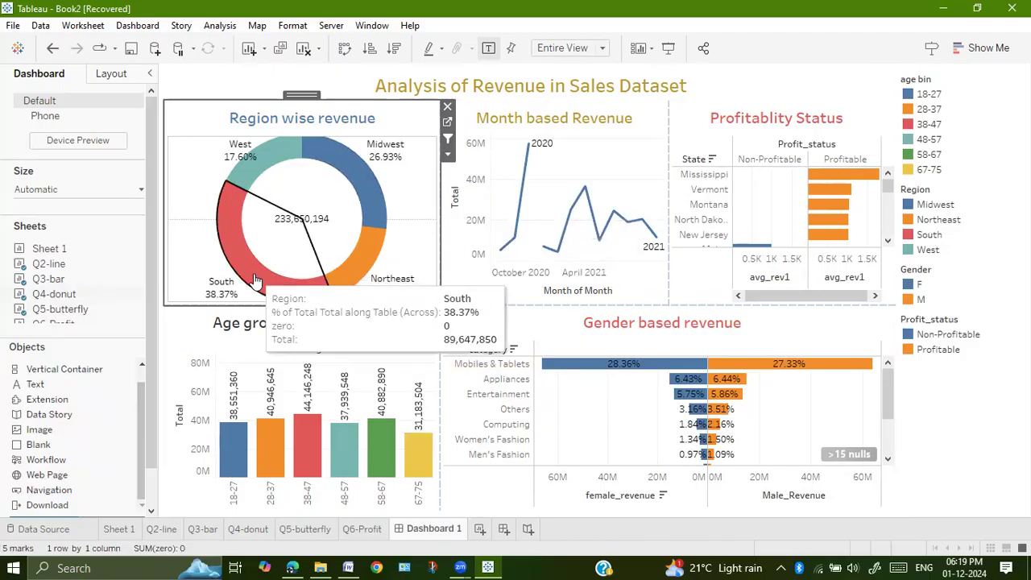
pyautogui.click(255, 280)
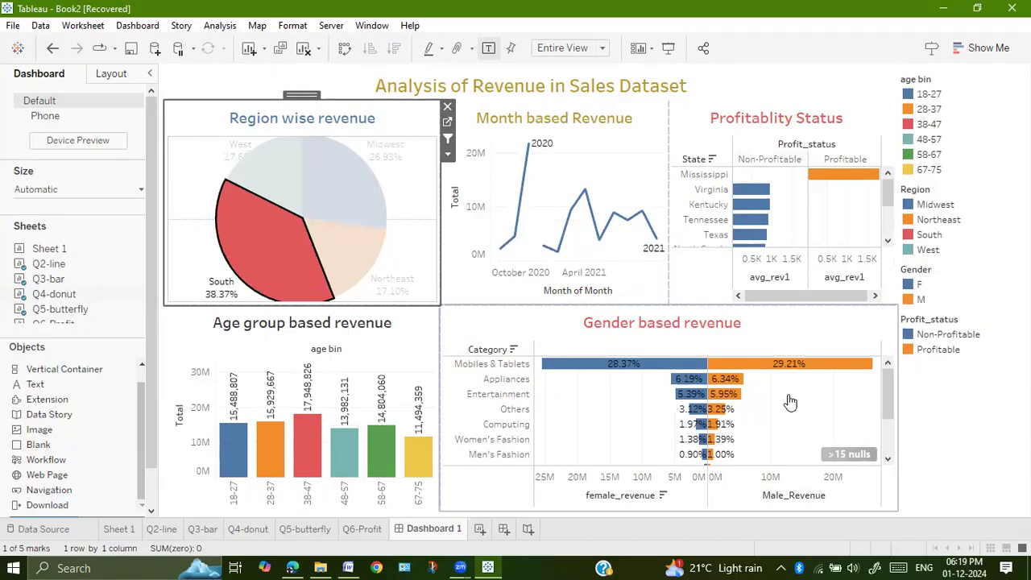
pyautogui.click(755, 416)
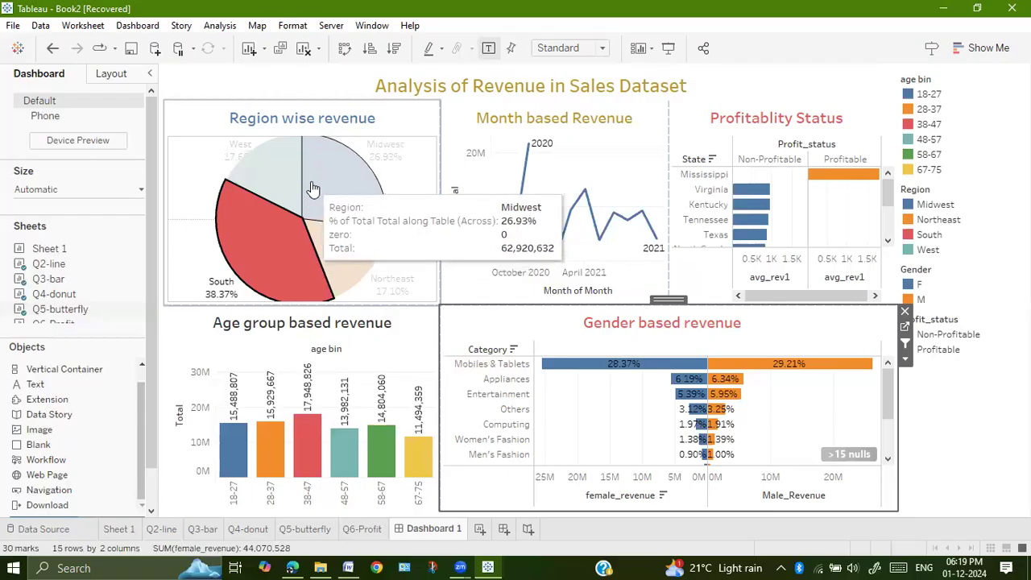
pyautogui.click(336, 170)
pyautogui.click(336, 169)
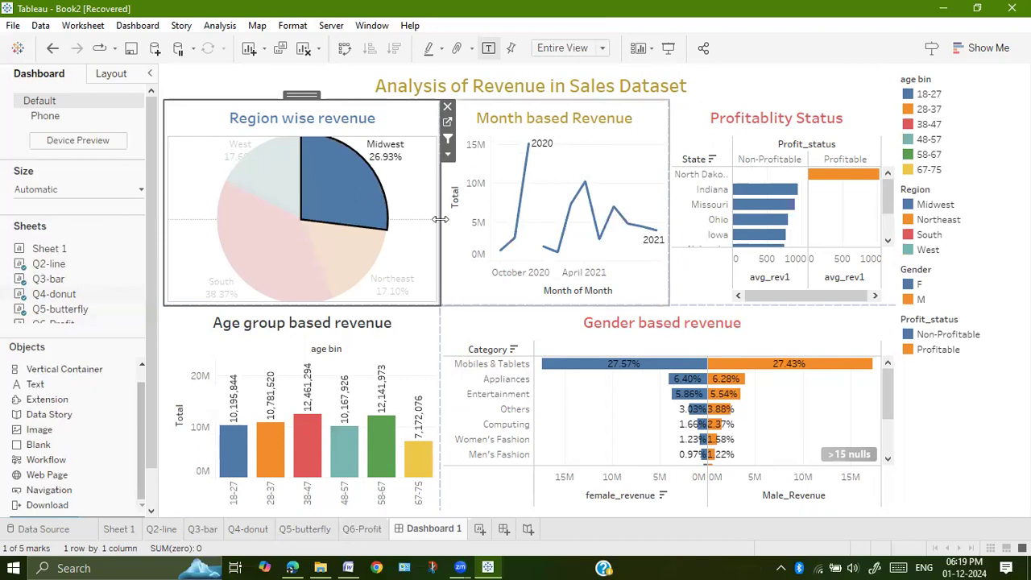
pyautogui.click(407, 250)
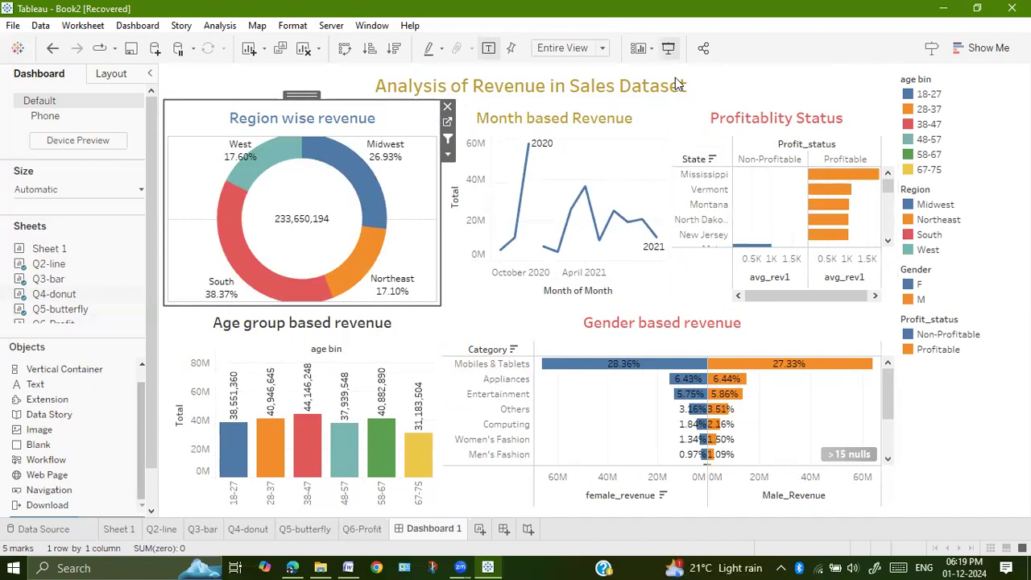
# Enter presentation mode with F7, then click the Midwest slice and the female Appliances bar
pyautogui.press('F7')
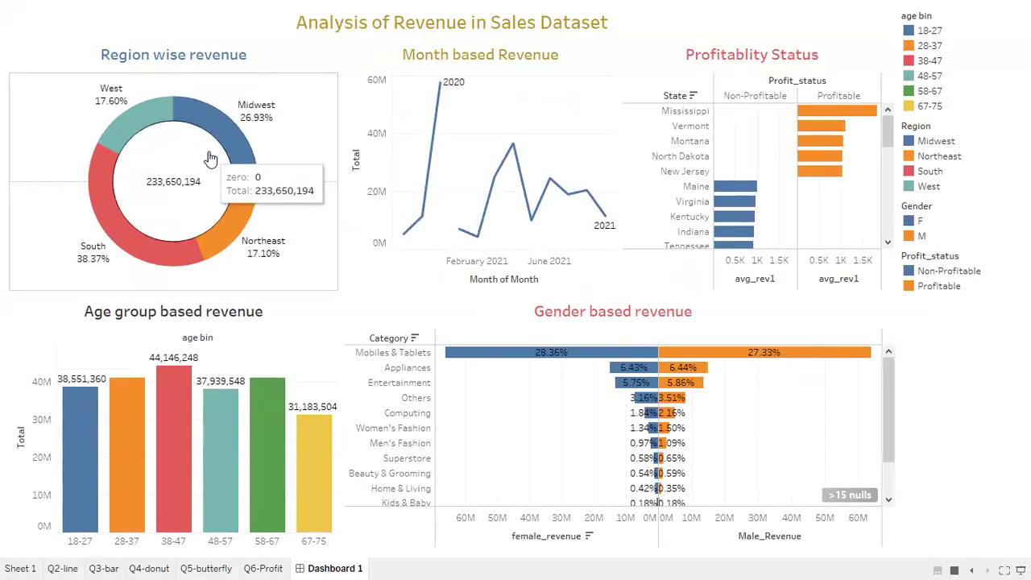
pyautogui.click(229, 137)
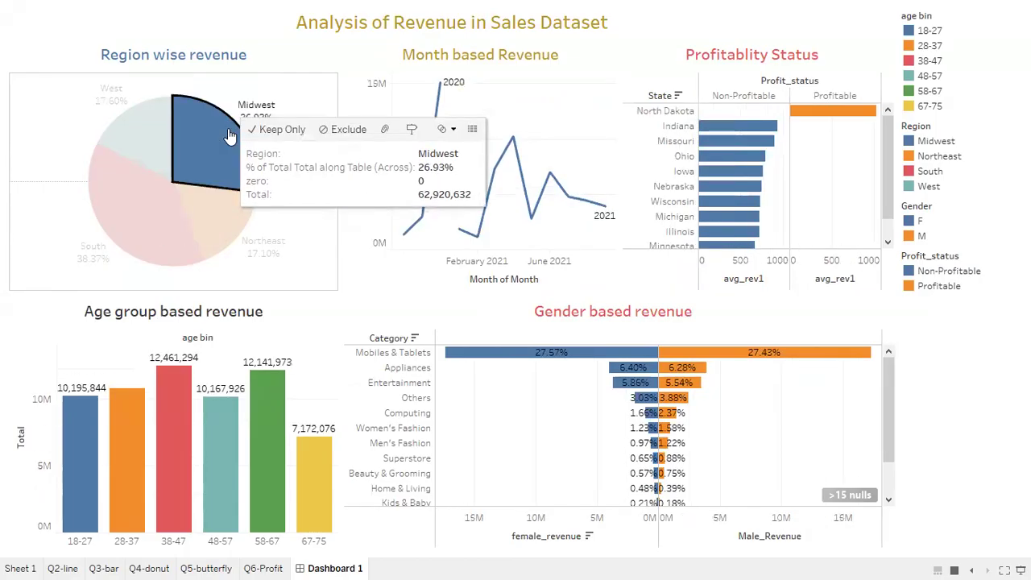
pyautogui.moveTo(477, 358)
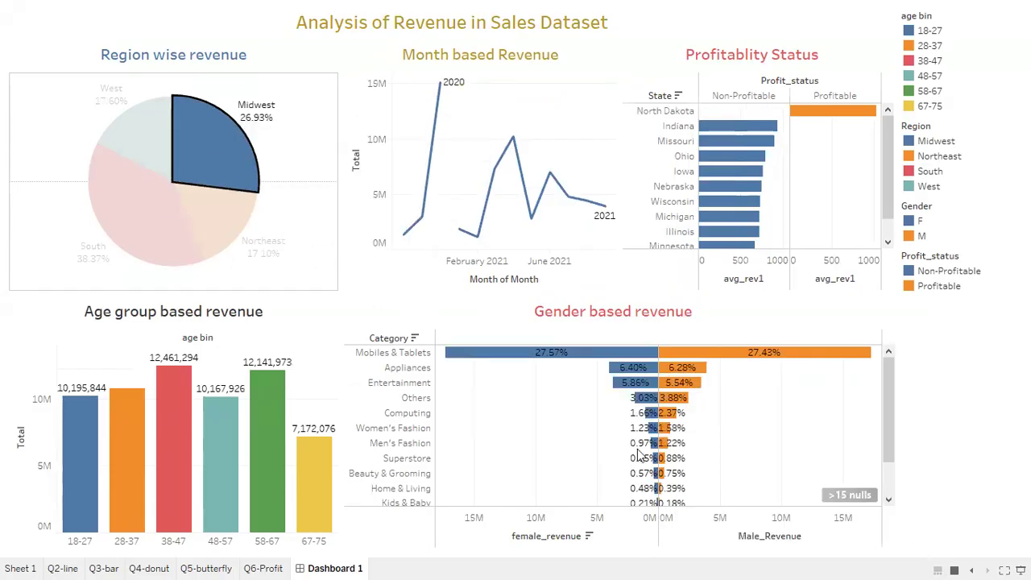
pyautogui.moveTo(645, 447)
pyautogui.moveTo(637, 385)
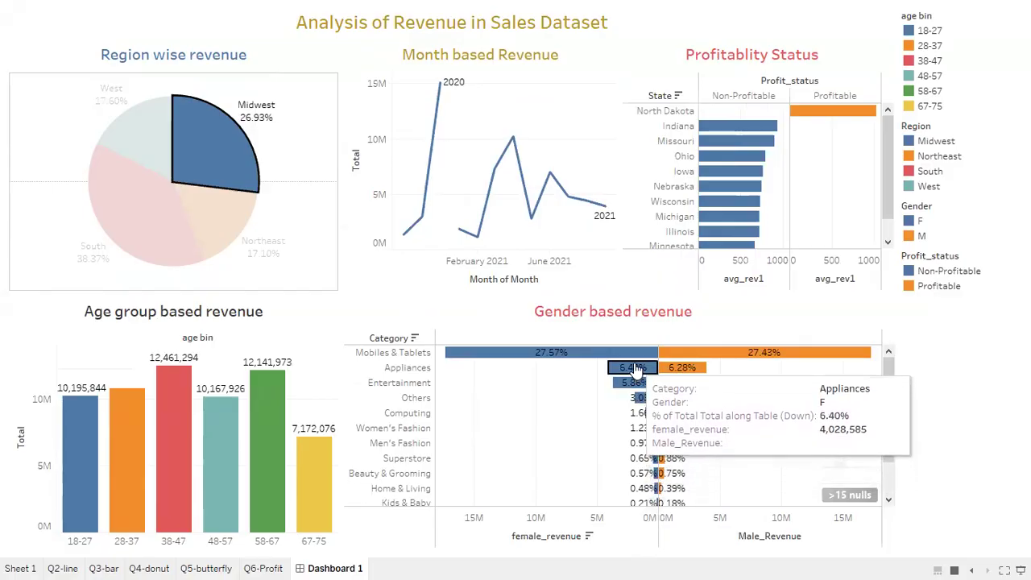
pyautogui.click(634, 364)
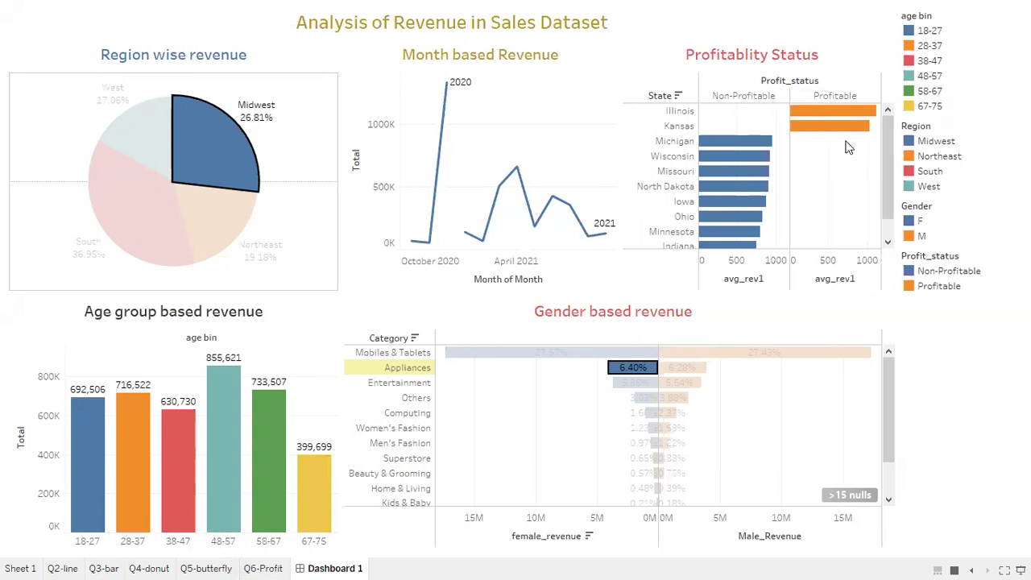
pyautogui.moveTo(822, 115)
# Deselect the Appliances bar and the Midwest donut slice to restore full totals
pyautogui.click(516, 426)
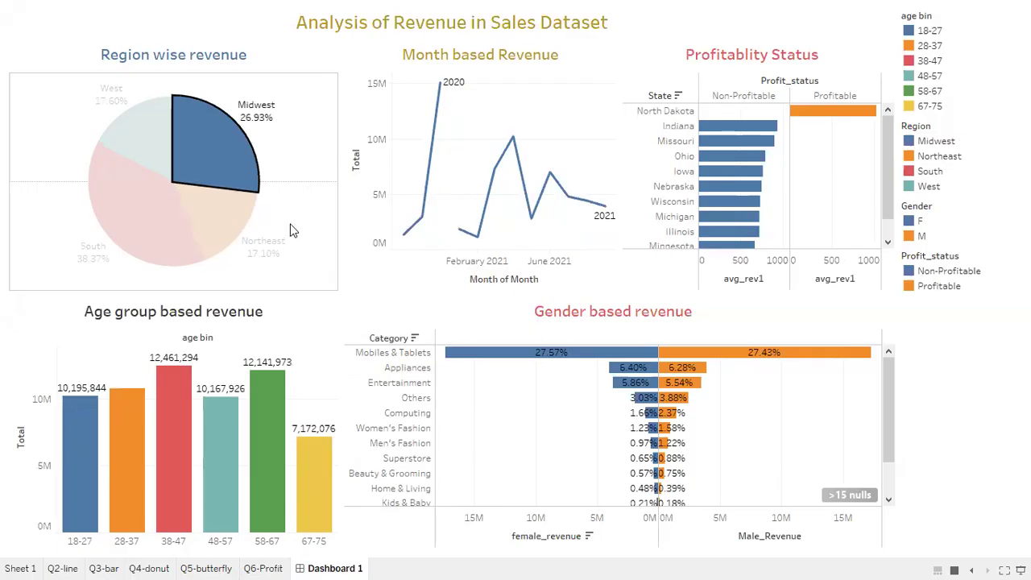
pyautogui.click(293, 231)
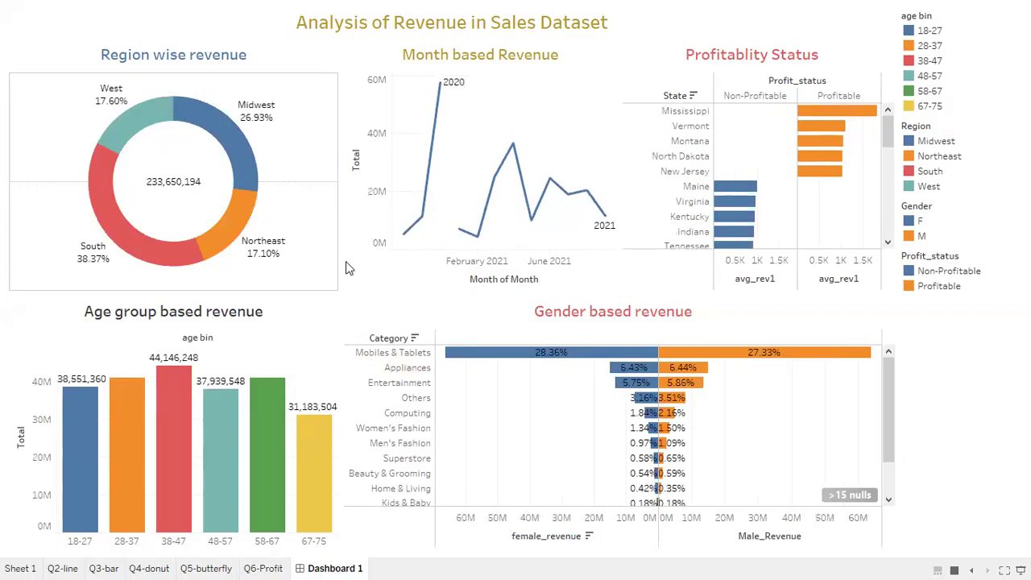